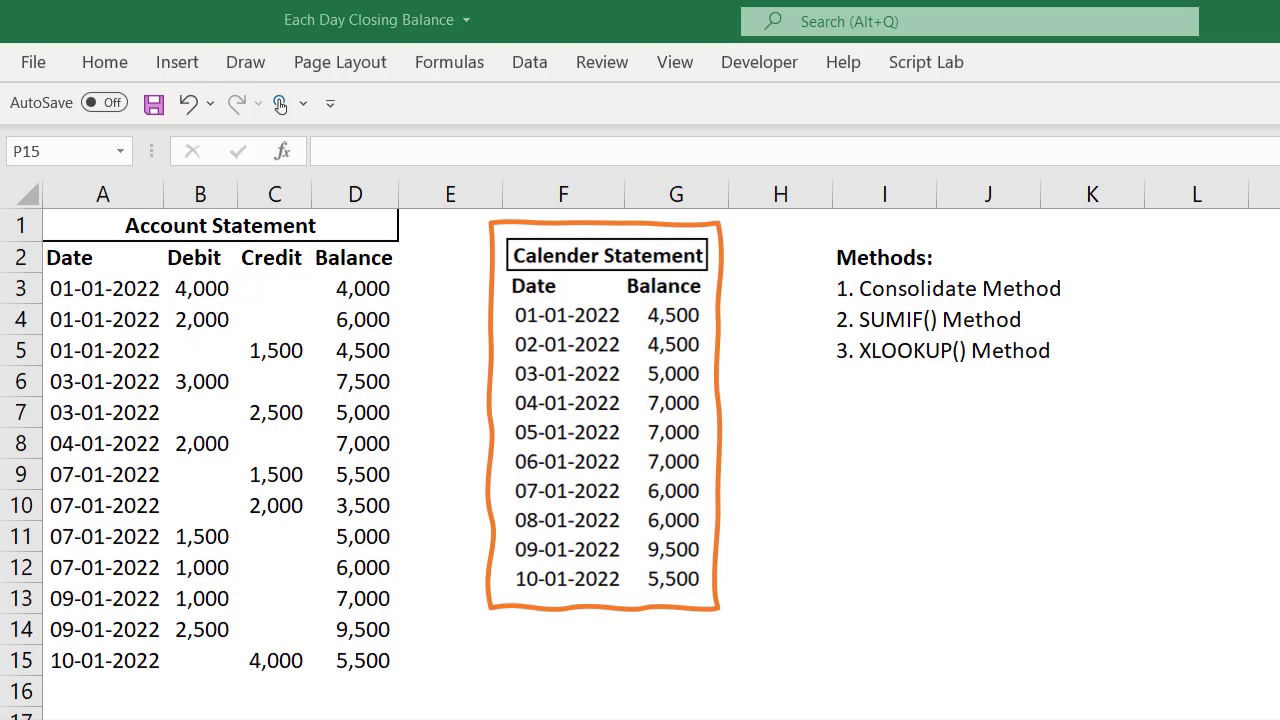
{"action": "left_click", "coordinate": [923, 316]}
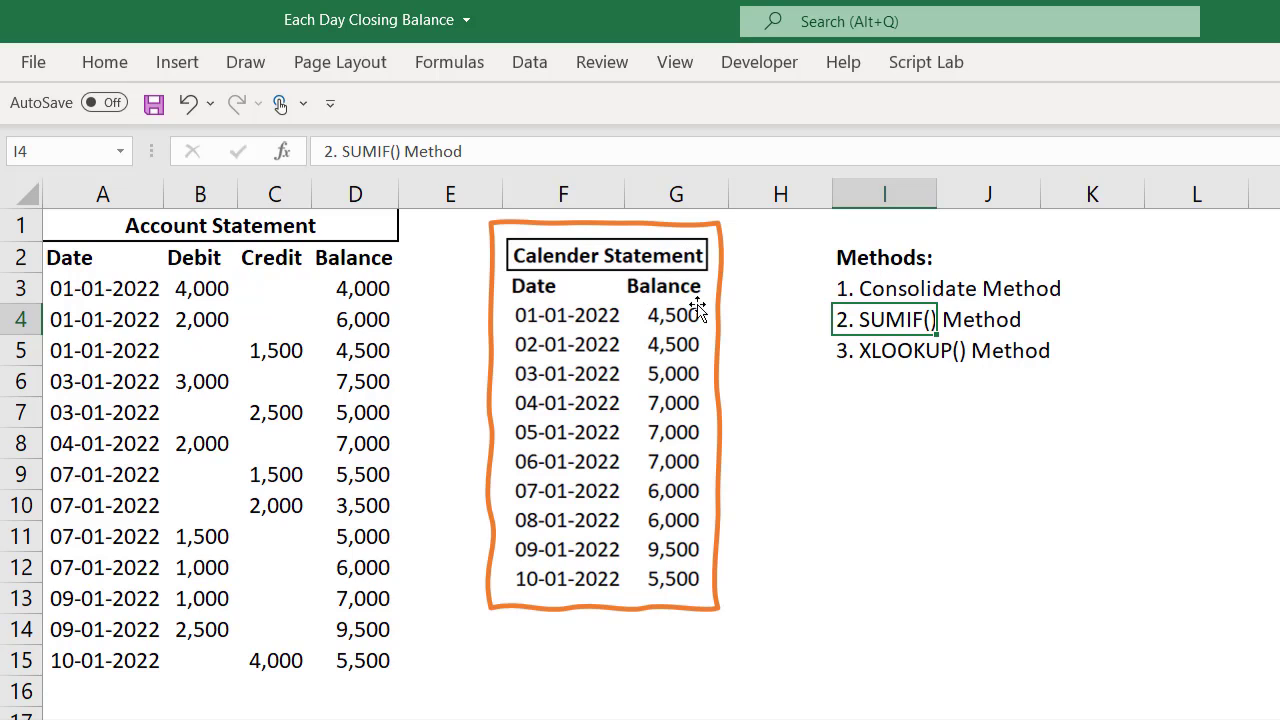
{"action": "left_click", "coordinate": [876, 288]}
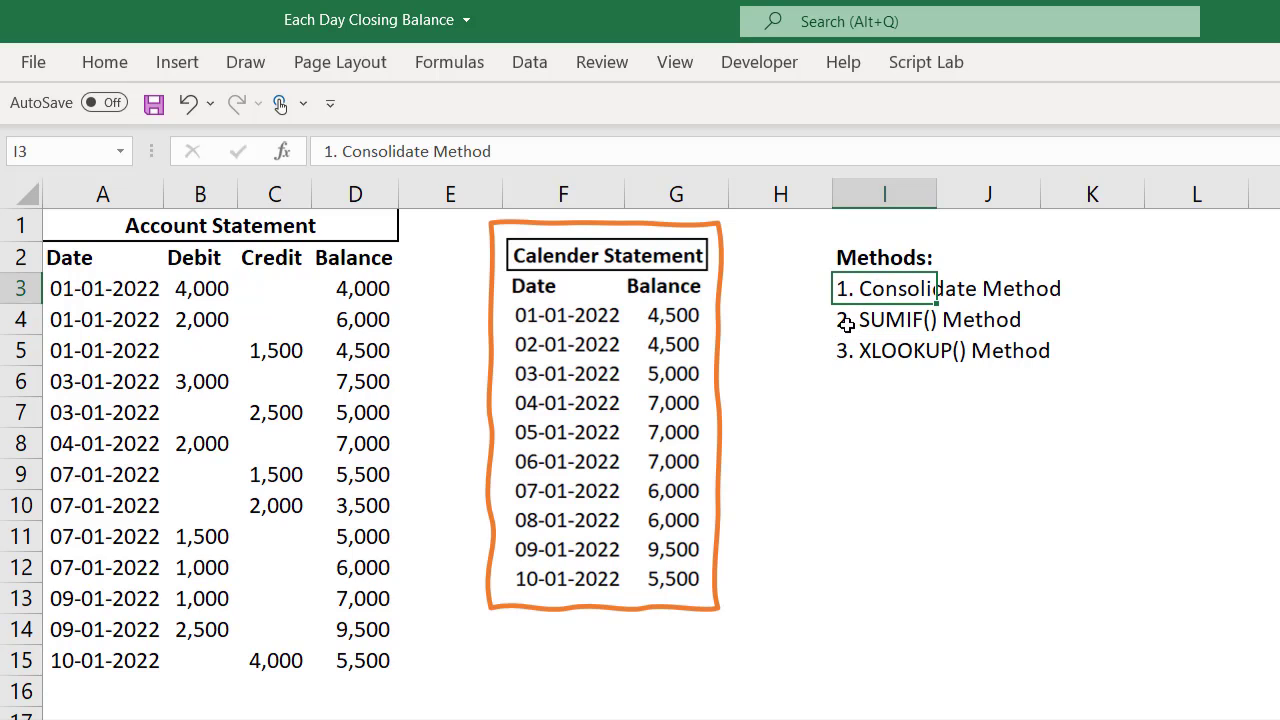
{"action": "left_click", "coordinate": [846, 323]}
{"action": "left_click", "coordinate": [849, 352]}
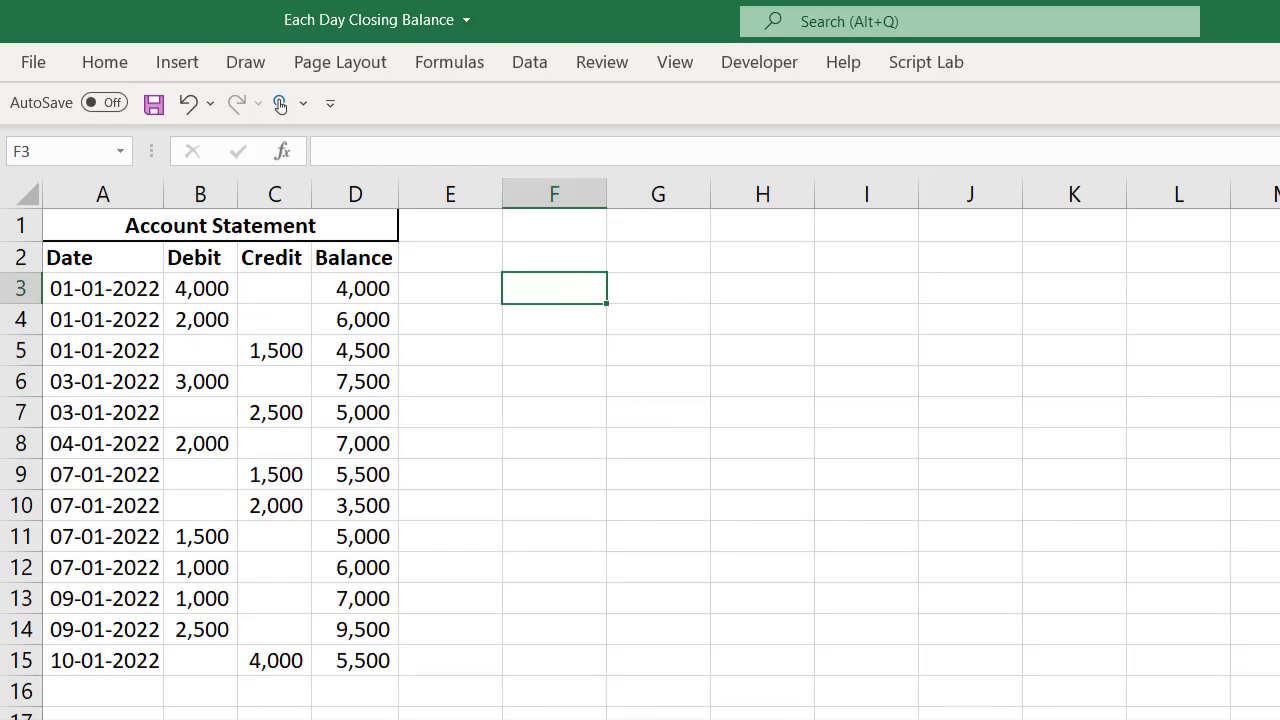
Add a Date header in F2 and link F3 to the first statement date in A3
{"action": "left_click", "coordinate": [556, 259]}
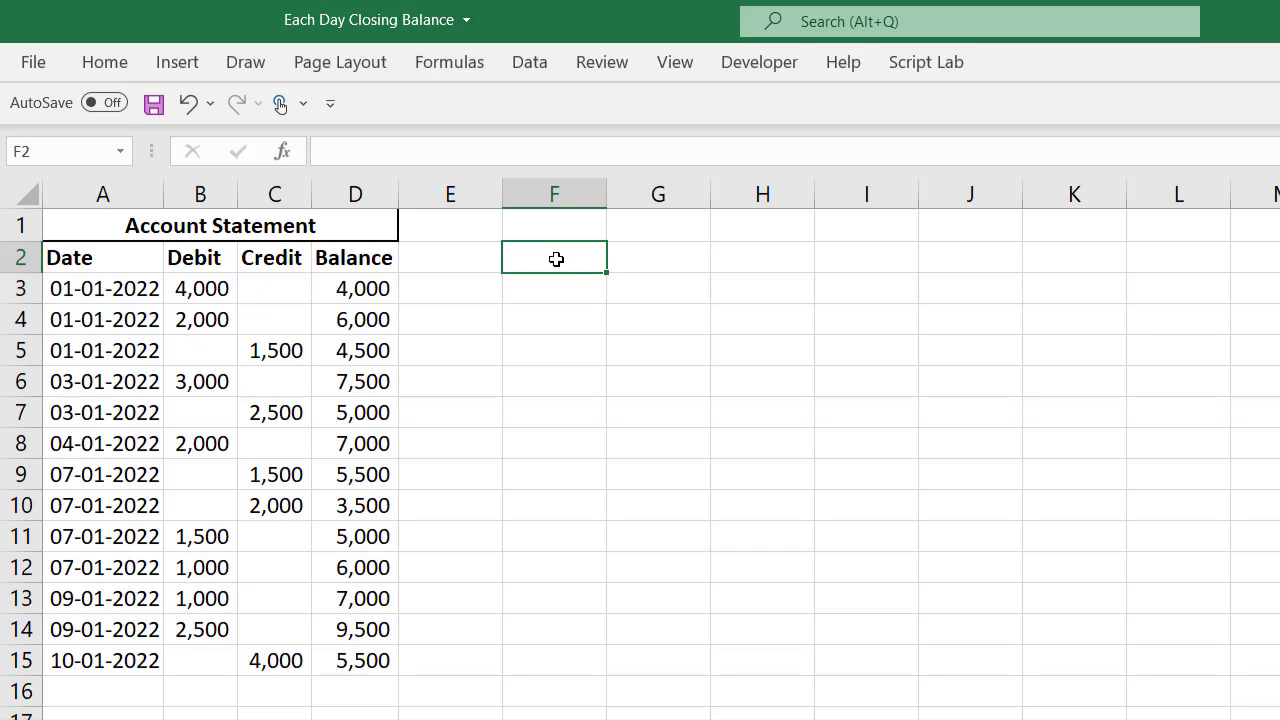
{"action": "type", "text": "Date"}
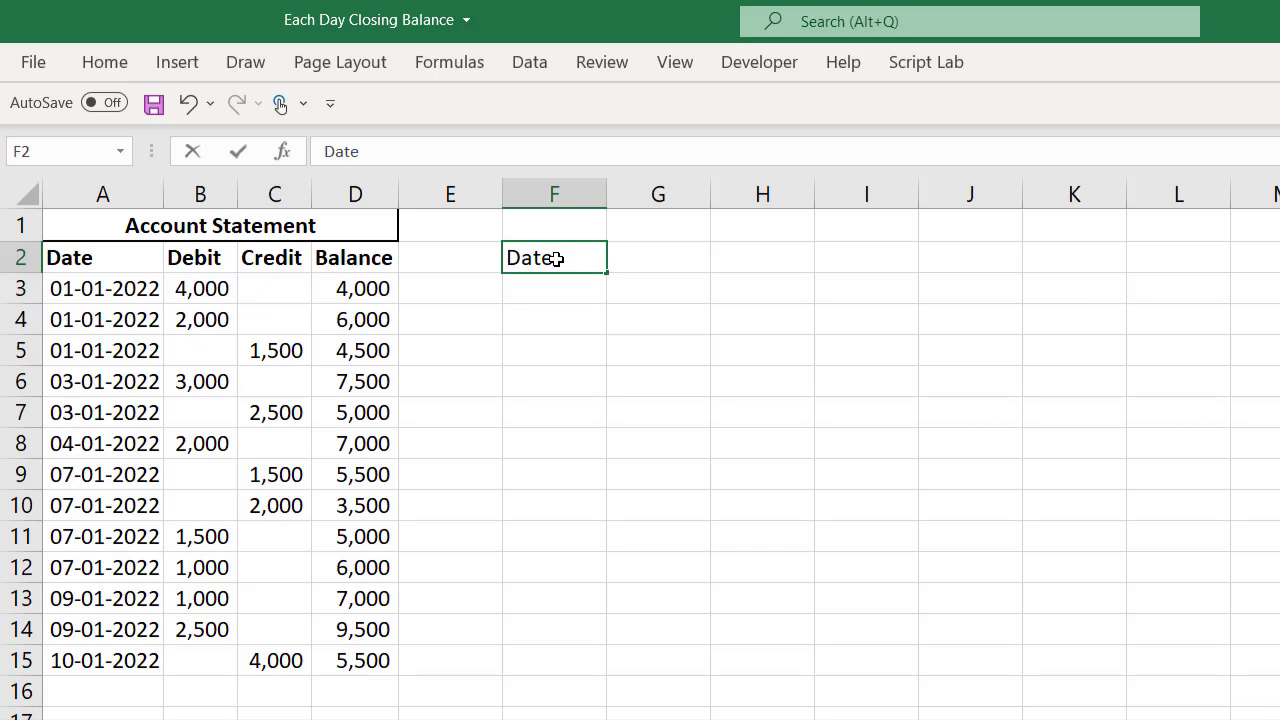
{"action": "key", "text": "Return"}
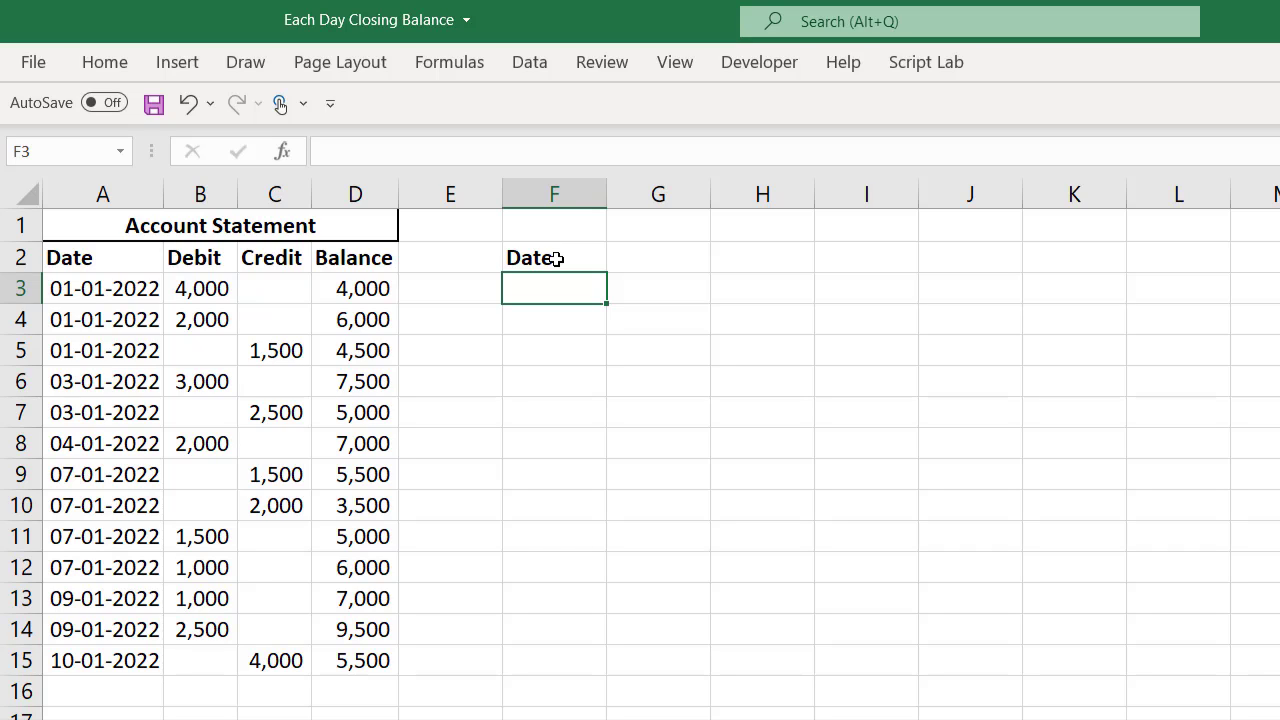
{"action": "type", "text": "="}
{"action": "key", "text": "Left"}
{"action": "key", "text": "Left"}
{"action": "key", "text": "Left"}
{"action": "key", "text": "Left"}
{"action": "key", "text": "Left"}
{"action": "key", "text": "Return"}
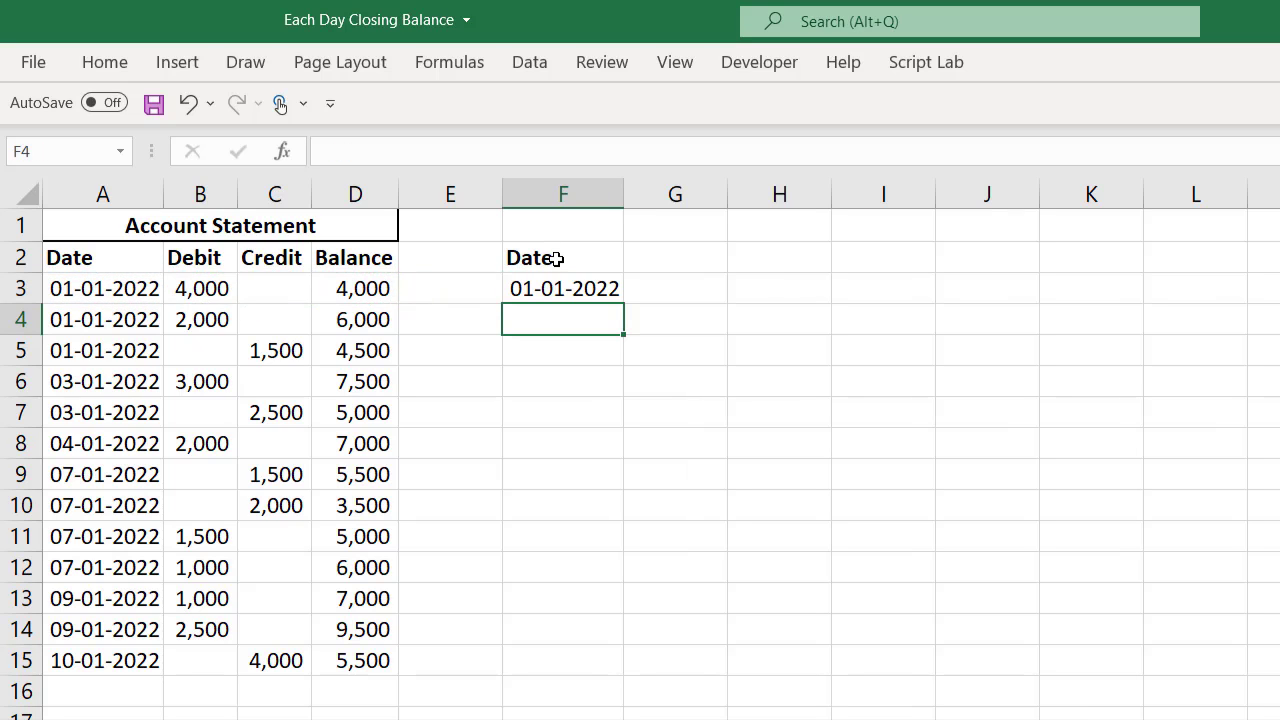
Enter =F3+1 in F4 and copy the formula down through F13 to list consecutive dates
{"action": "type", "text": "="}
{"action": "key", "text": "Up"}
{"action": "type", "text": "+1"}
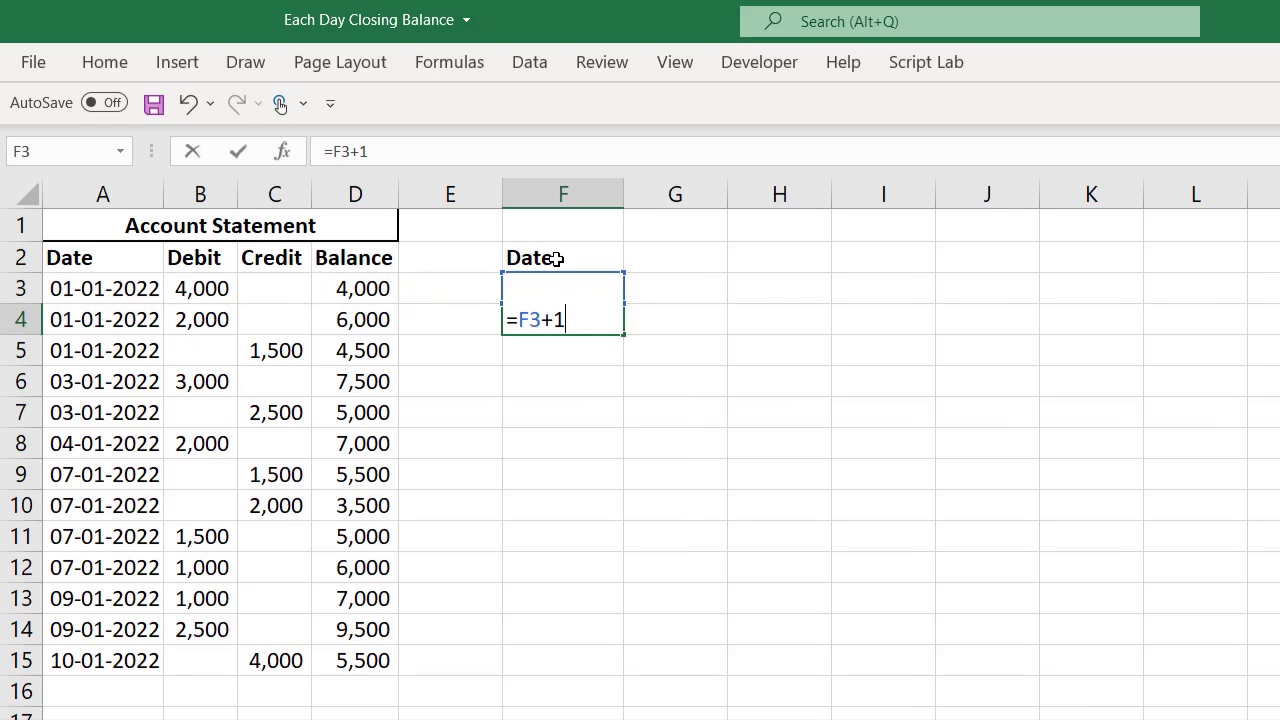
{"action": "key", "text": "ctrl+Return"}
{"action": "key", "text": "ctrl+c"}
{"action": "key", "text": "shift+Down"}
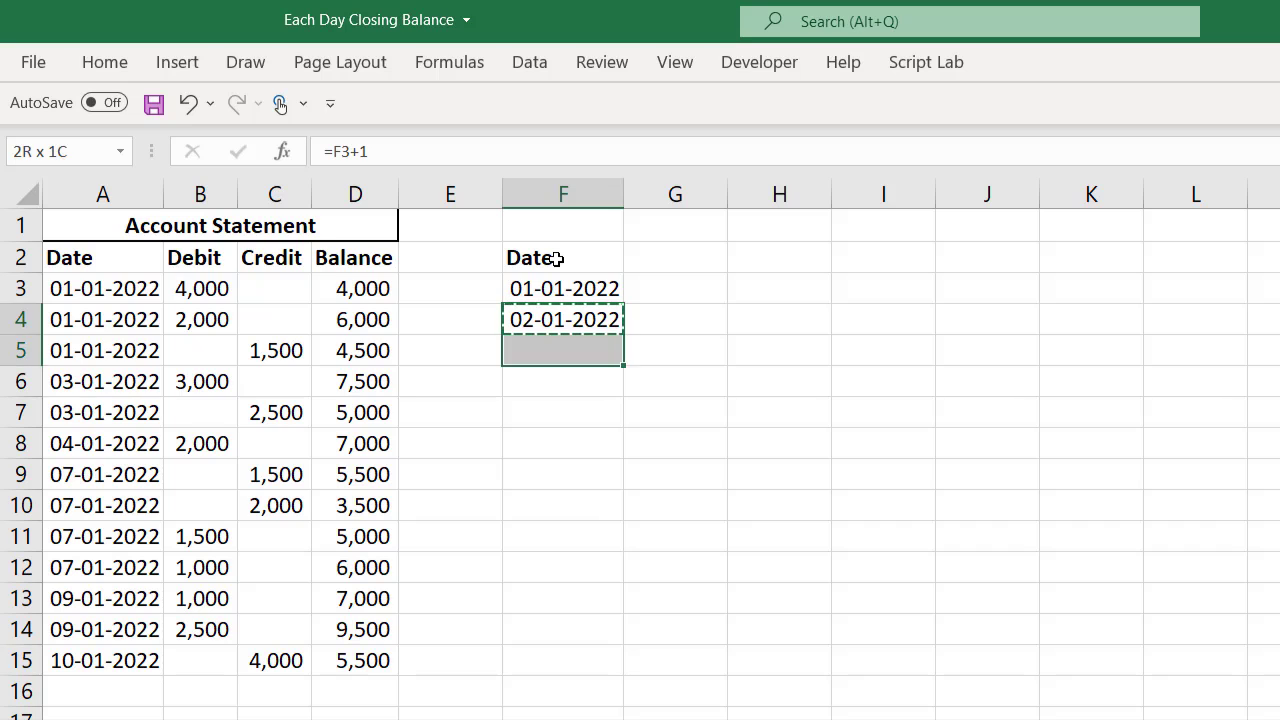
{"action": "key", "text": "shift+Down"}
{"action": "key", "text": "shift+Down"}
{"action": "key", "text": "shift+Down"}
{"action": "key", "text": "shift+Down"}
{"action": "key", "text": "shift+Down"}
{"action": "key", "text": "shift+Down"}
{"action": "key", "text": "shift+Down"}
{"action": "key", "text": "shift+Down"}
{"action": "key", "text": "ctrl+v"}
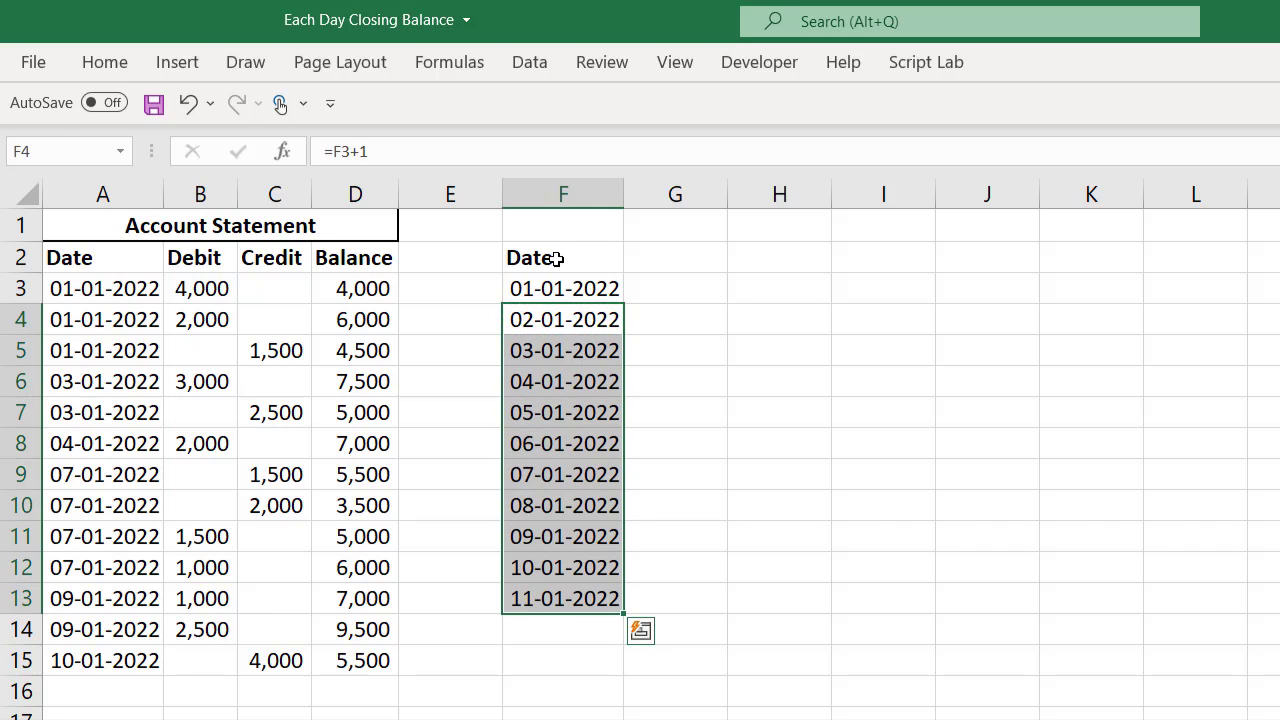
Clear the extra date in F13 so the date list ends at 10-01-2022
{"action": "key", "text": "ctrl+Down"}
{"action": "key", "text": "Delete"}
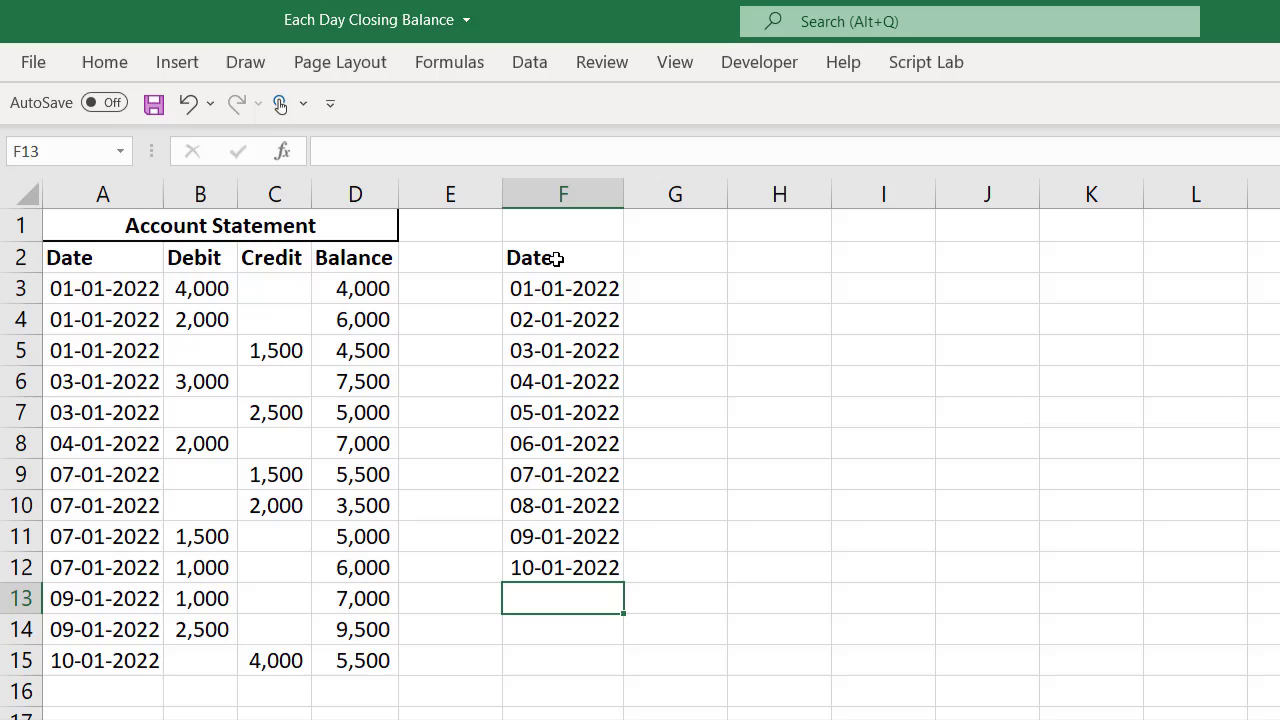
{"action": "key", "text": "Up"}
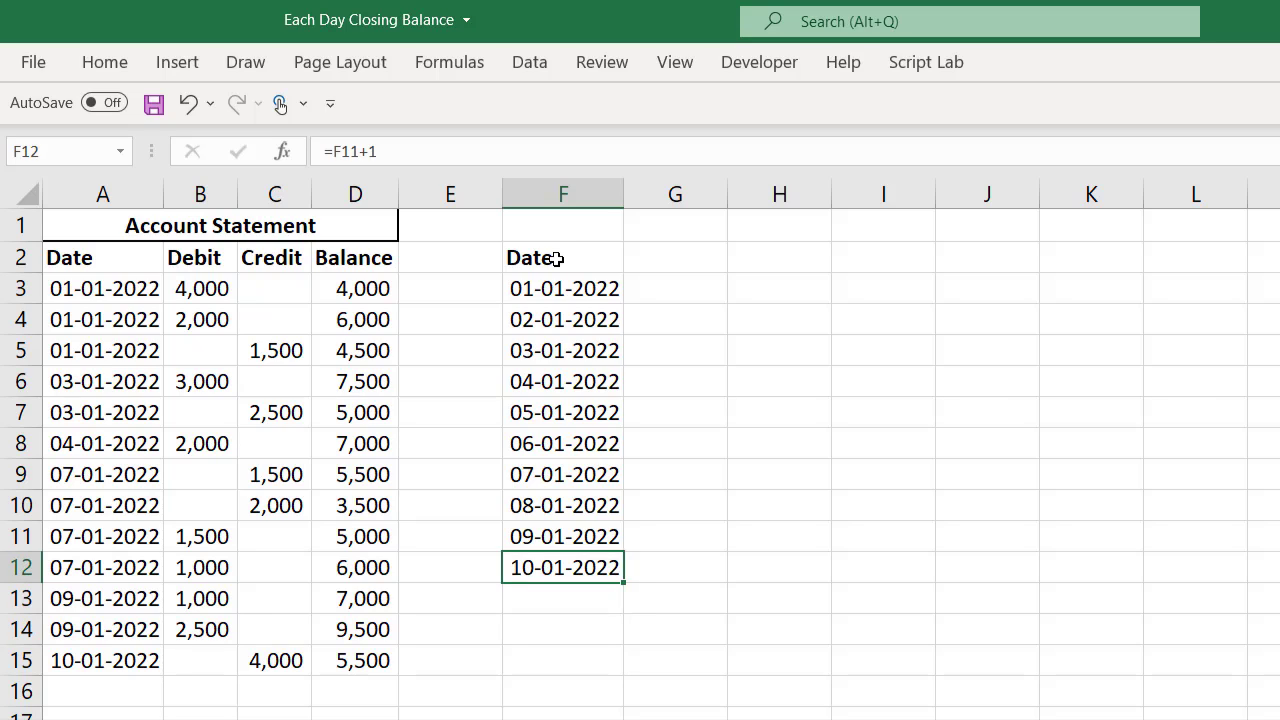
Open the Consolidate dialog from cell F2 and use Sum as the function
{"action": "key", "text": "ctrl+Up"}
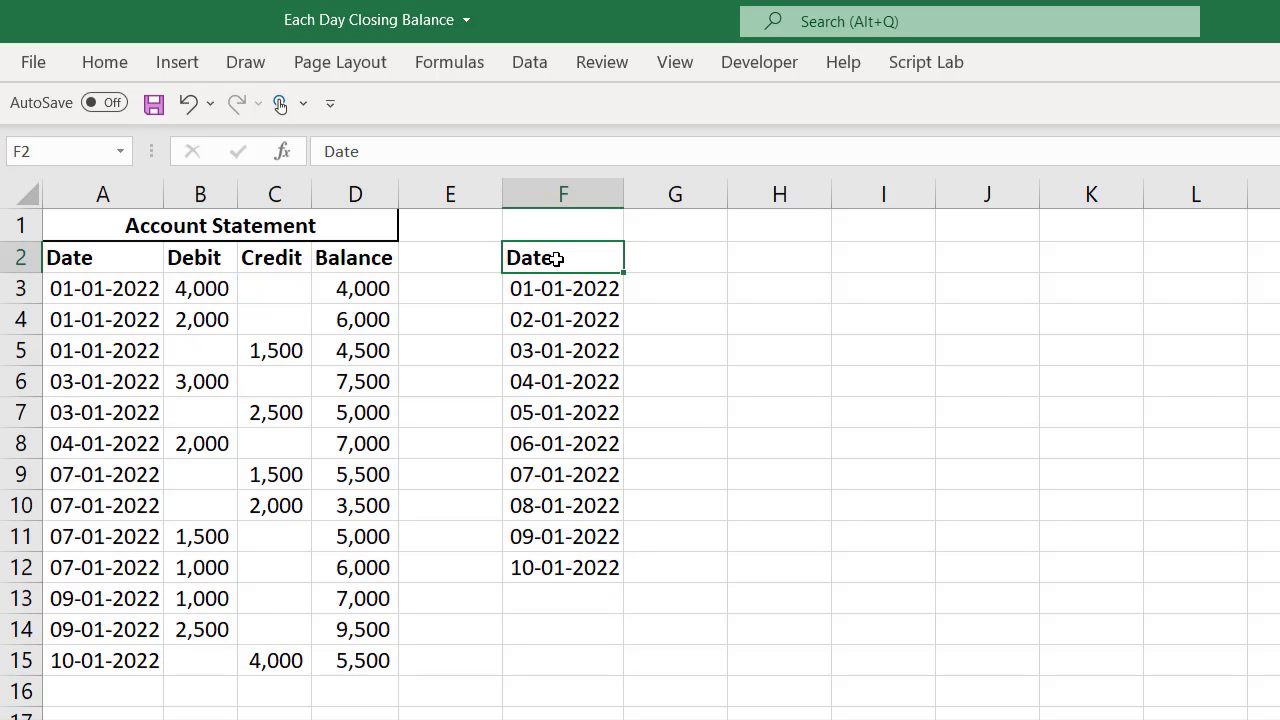
{"action": "left_click", "coordinate": [536, 66]}
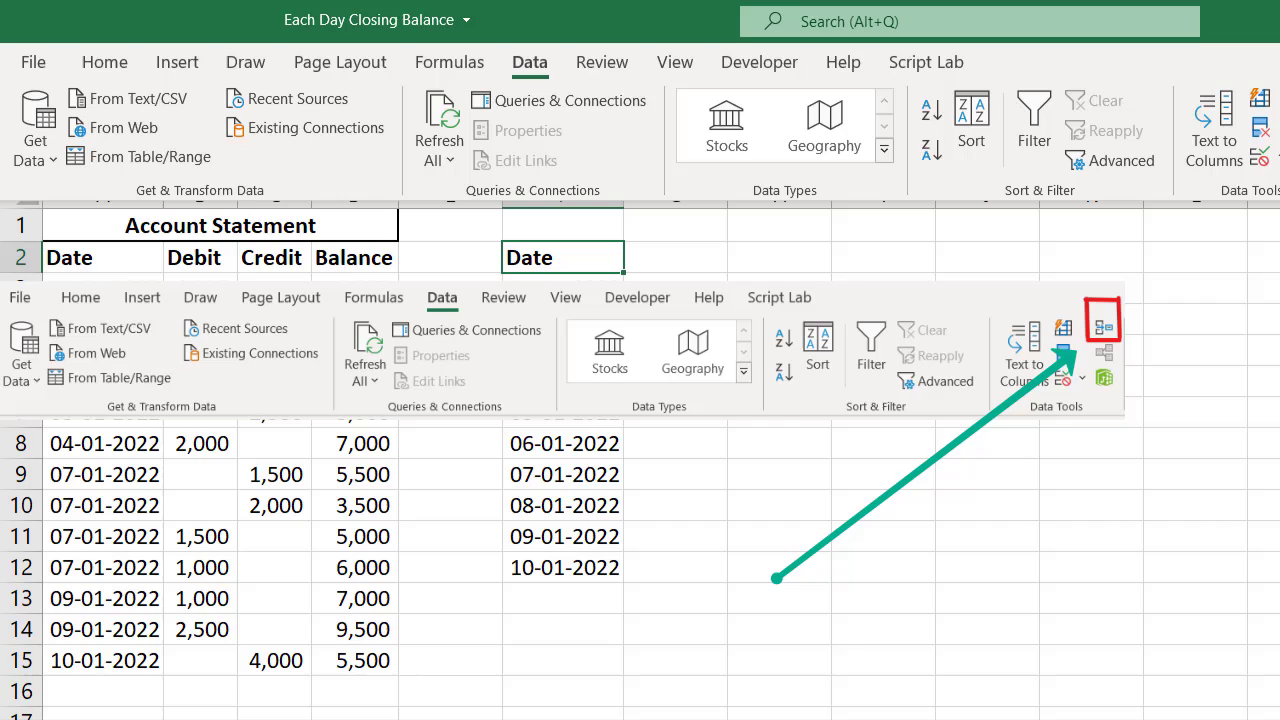
{"action": "left_click", "coordinate": [1275, 128]}
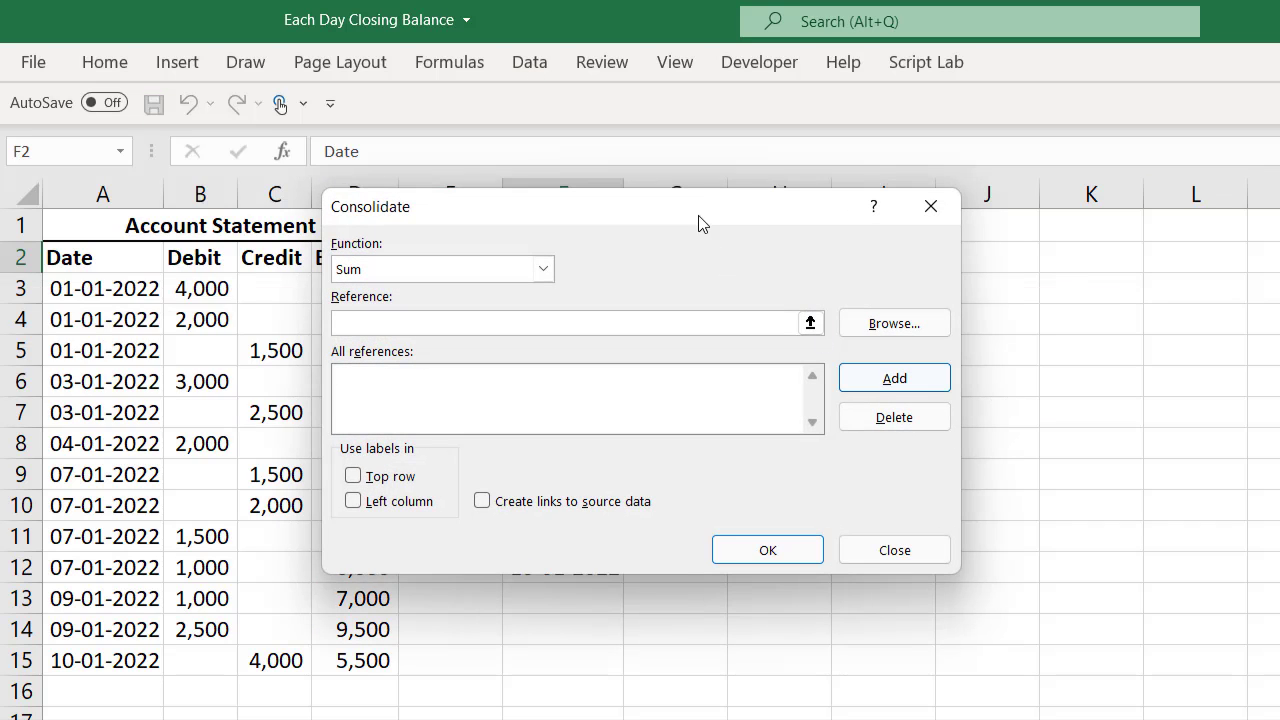
{"action": "left_click_drag", "start_coordinate": [697, 222], "coordinate": [959, 230]}
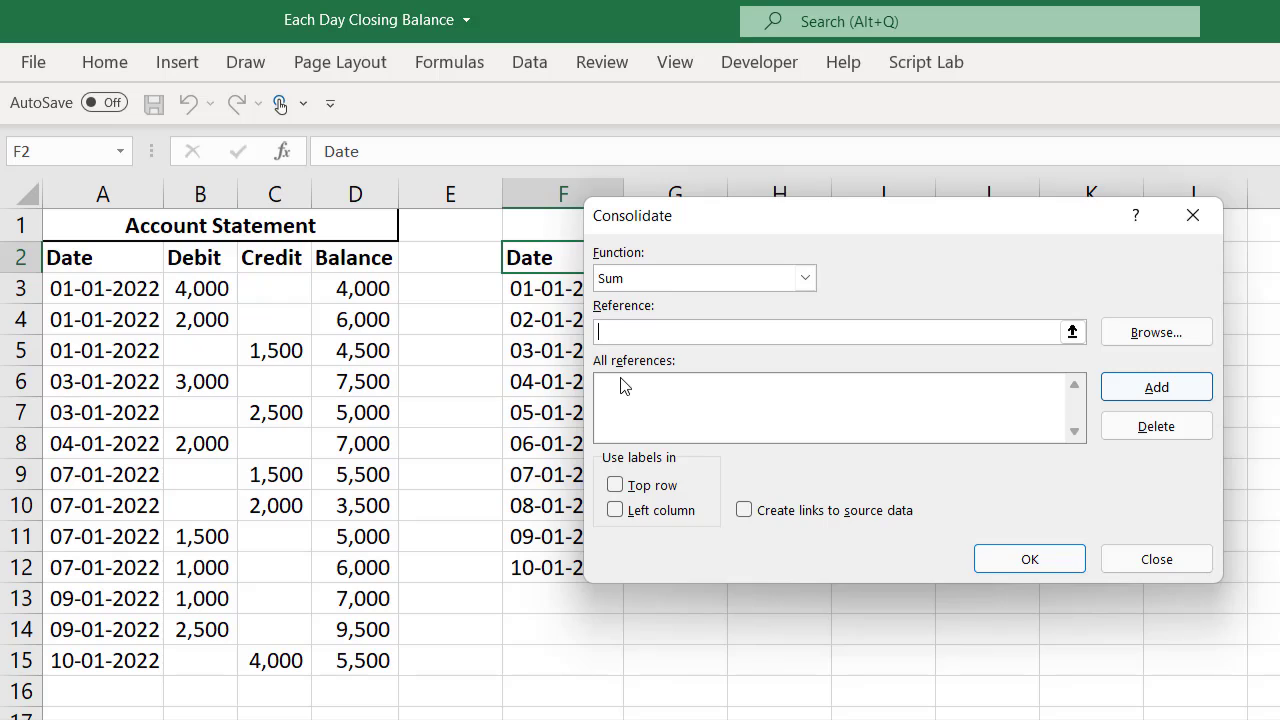
{"action": "left_click", "coordinate": [766, 279]}
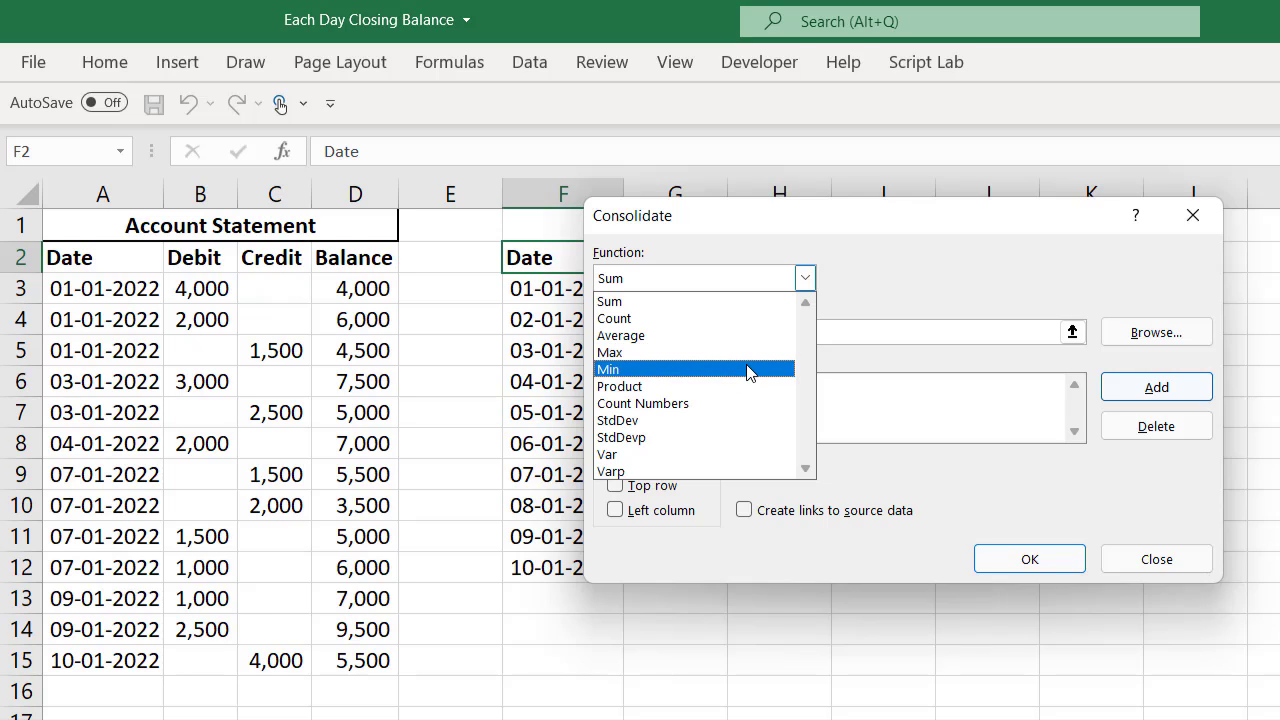
{"action": "left_click", "coordinate": [737, 313]}
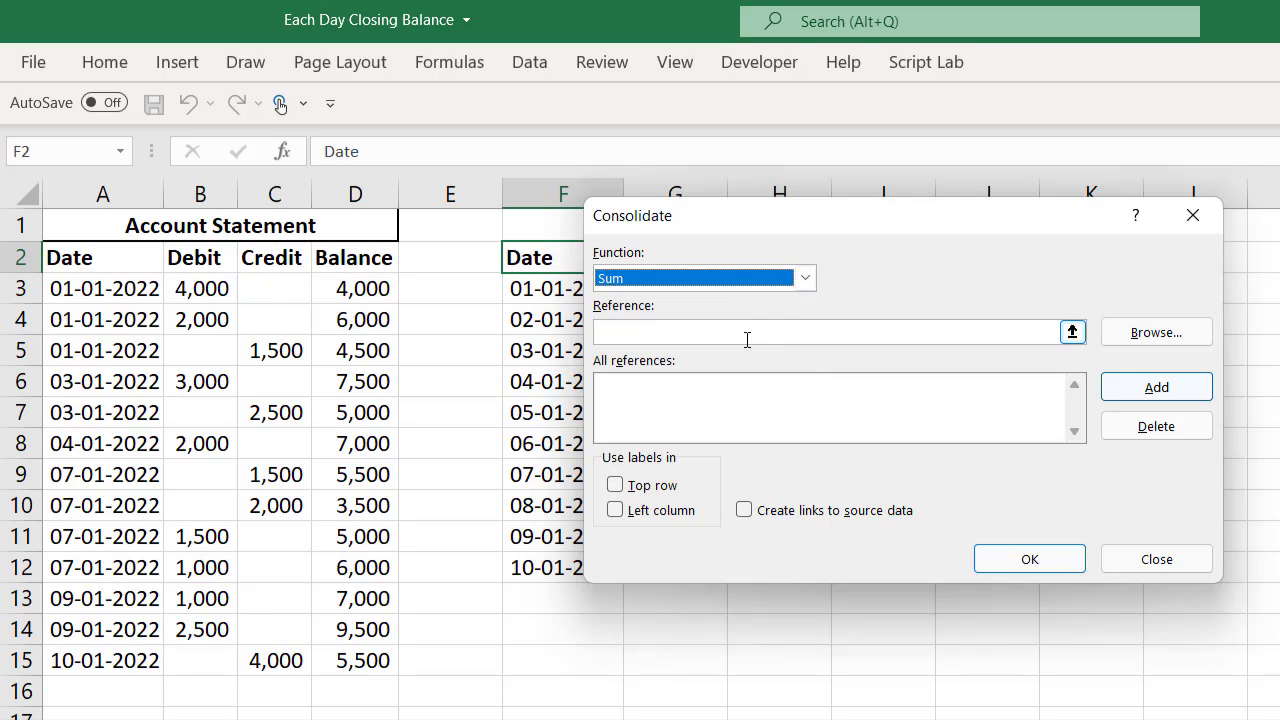
Add the statement range A2:C15 and the date list F2:F12 as consolidation references
{"action": "left_click", "coordinate": [747, 339]}
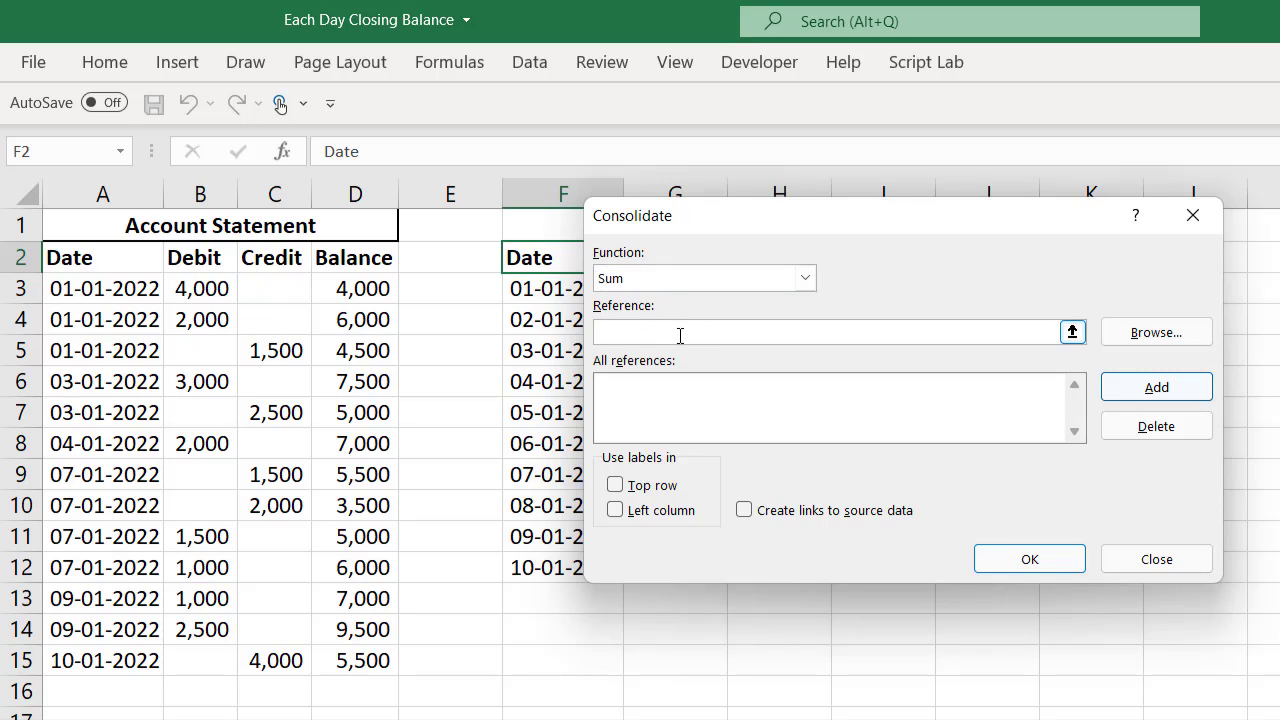
{"action": "left_click_drag", "start_coordinate": [96, 255], "coordinate": [284, 674]}
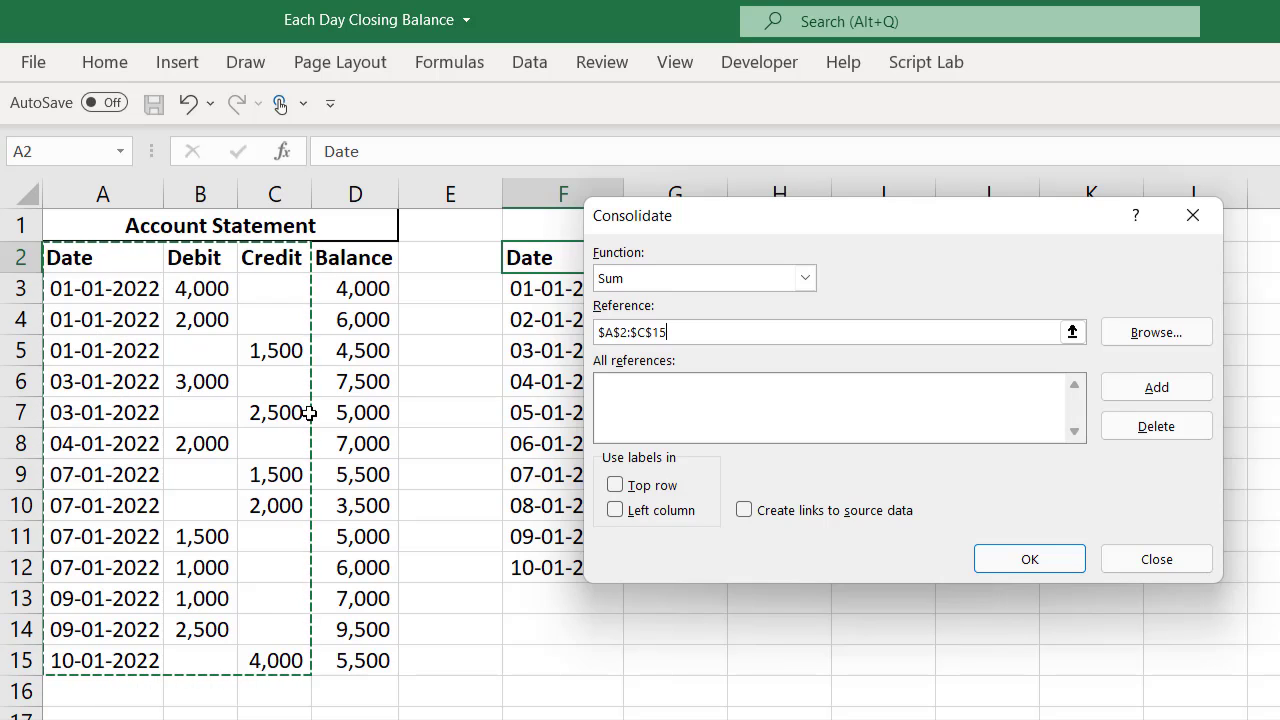
{"action": "left_click", "coordinate": [1145, 398]}
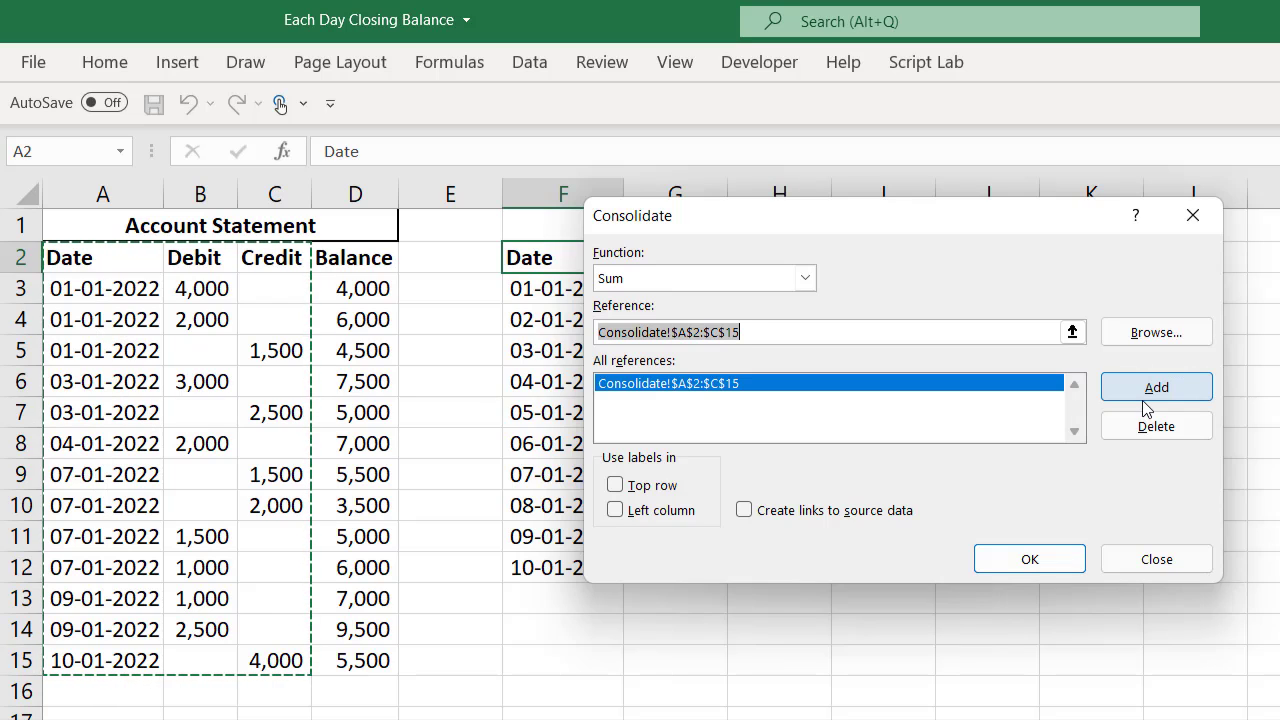
{"action": "left_click", "coordinate": [1072, 332]}
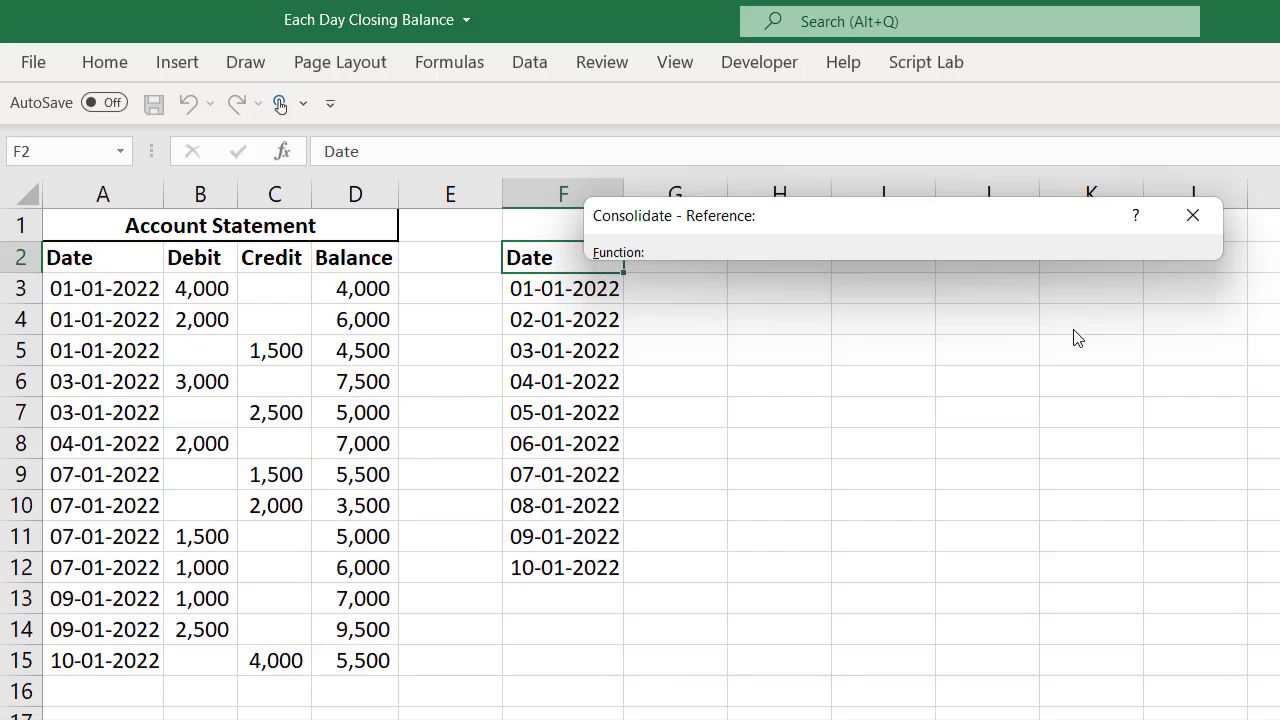
{"action": "left_click_drag", "start_coordinate": [558, 261], "coordinate": [586, 568]}
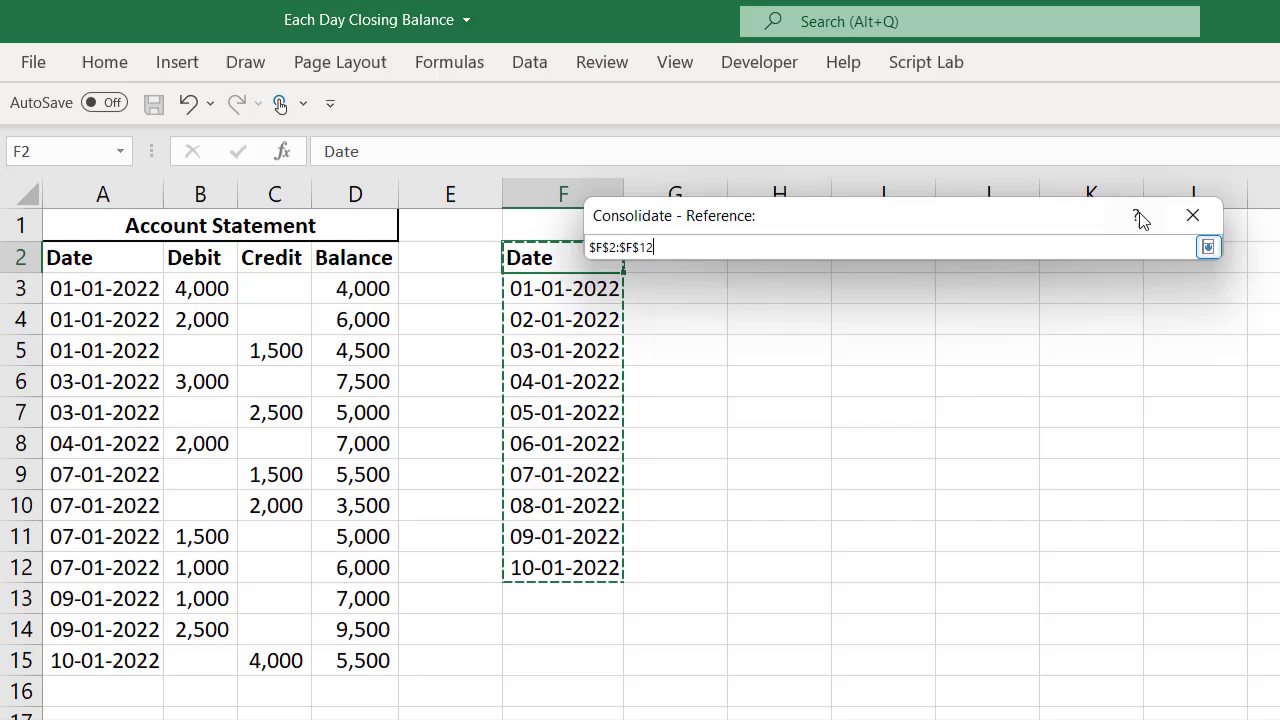
{"action": "left_click", "coordinate": [1207, 248]}
{"action": "left_click", "coordinate": [1166, 392]}
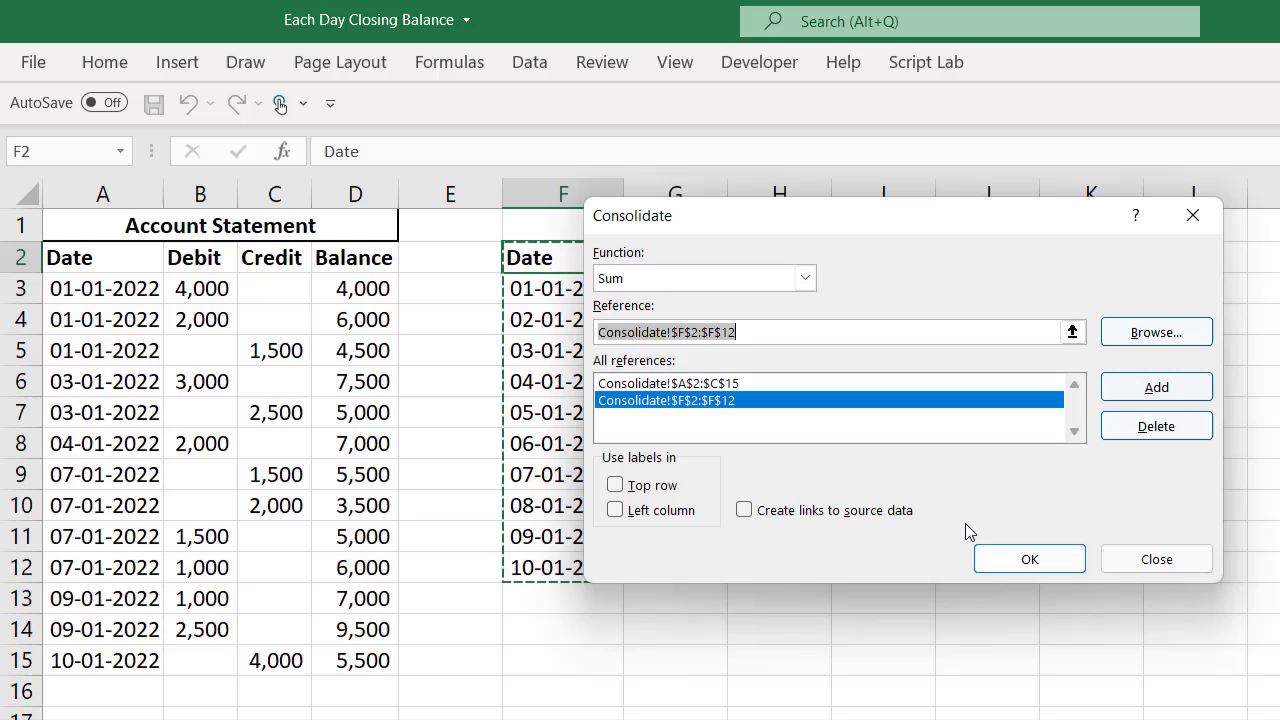
Use labels in the top row and left column for the consolidation, and close the dialog without running it
{"action": "left_click", "coordinate": [647, 490]}
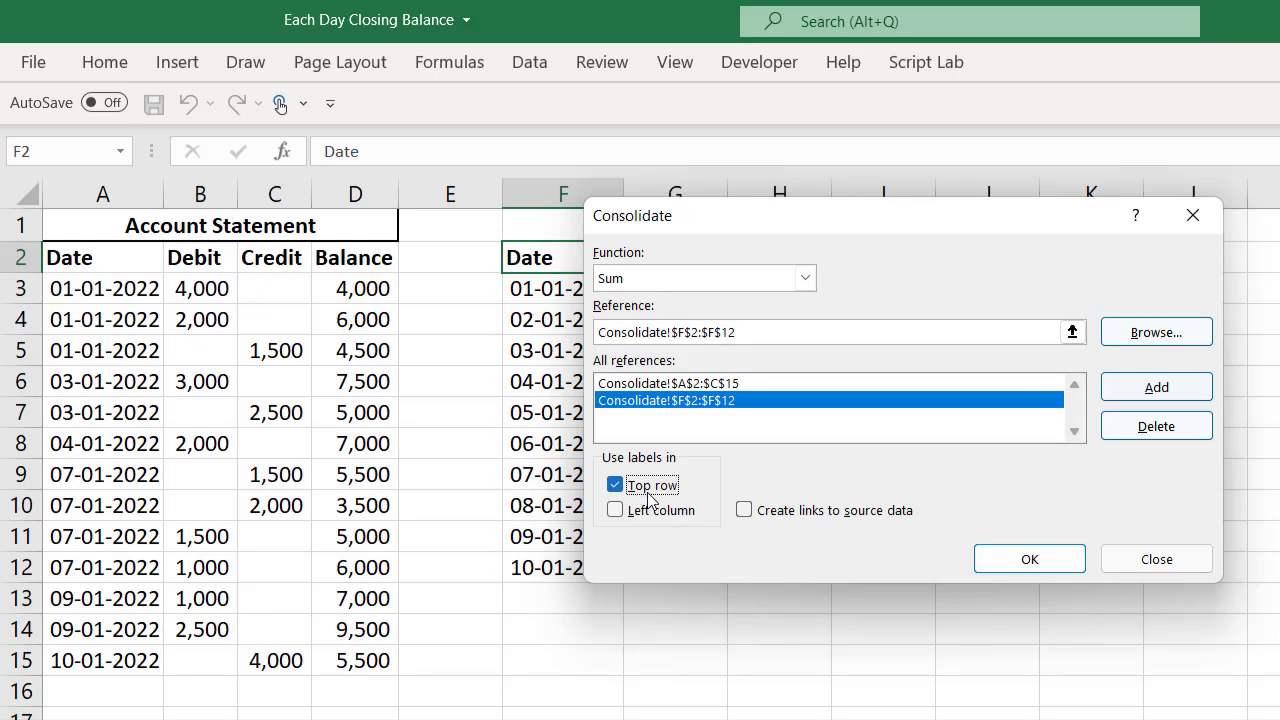
{"action": "left_click", "coordinate": [662, 523]}
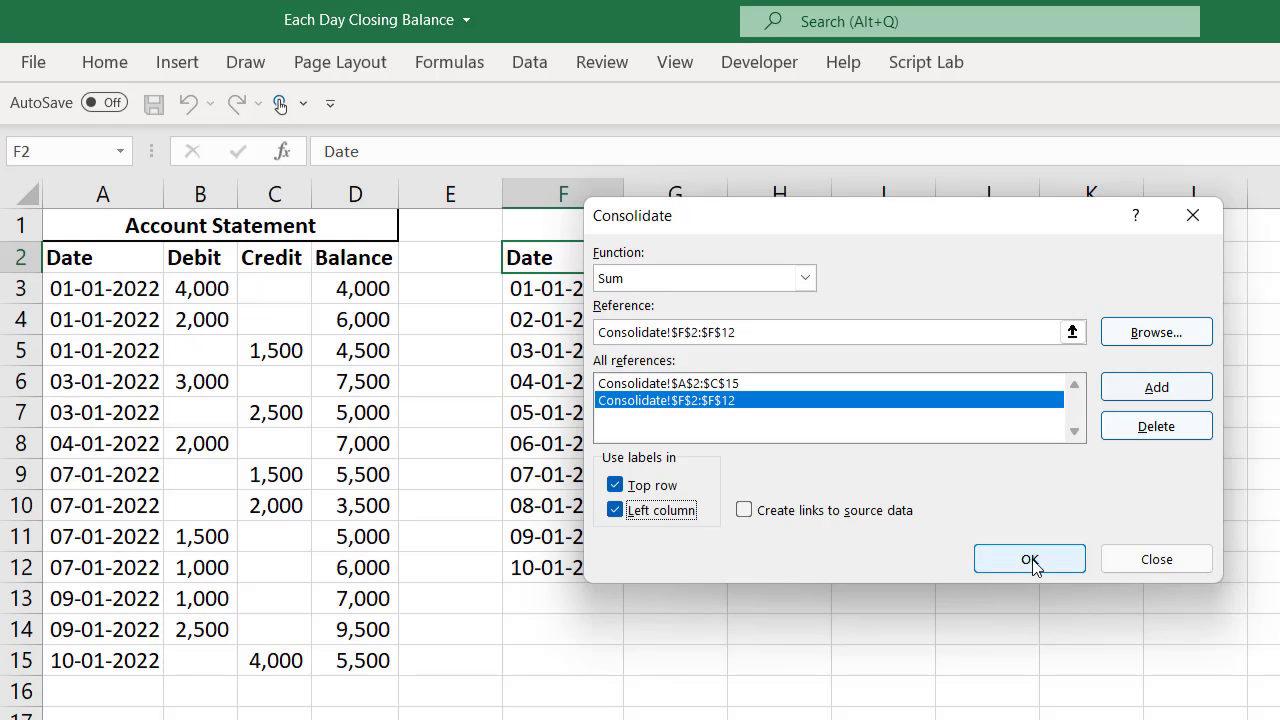
{"action": "left_click_drag", "start_coordinate": [846, 220], "coordinate": [1070, 218]}
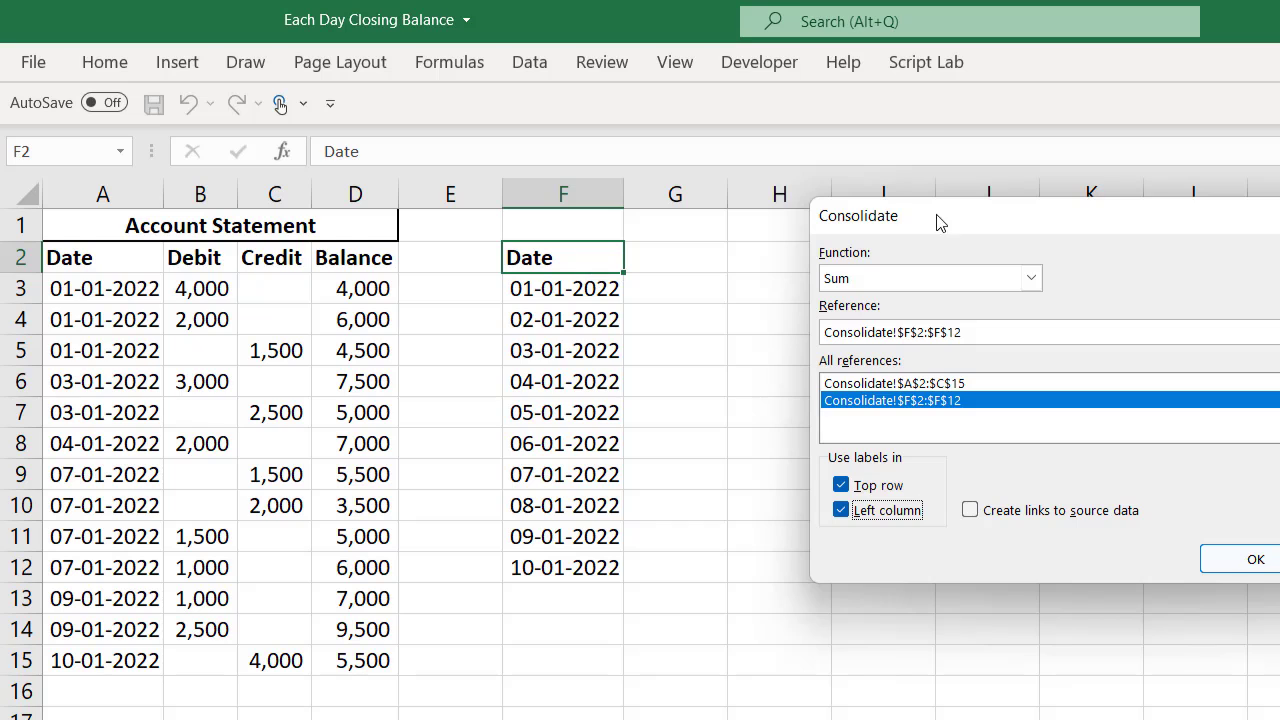
{"action": "left_click_drag", "start_coordinate": [973, 219], "coordinate": [805, 220]}
{"action": "left_click", "coordinate": [1234, 550]}
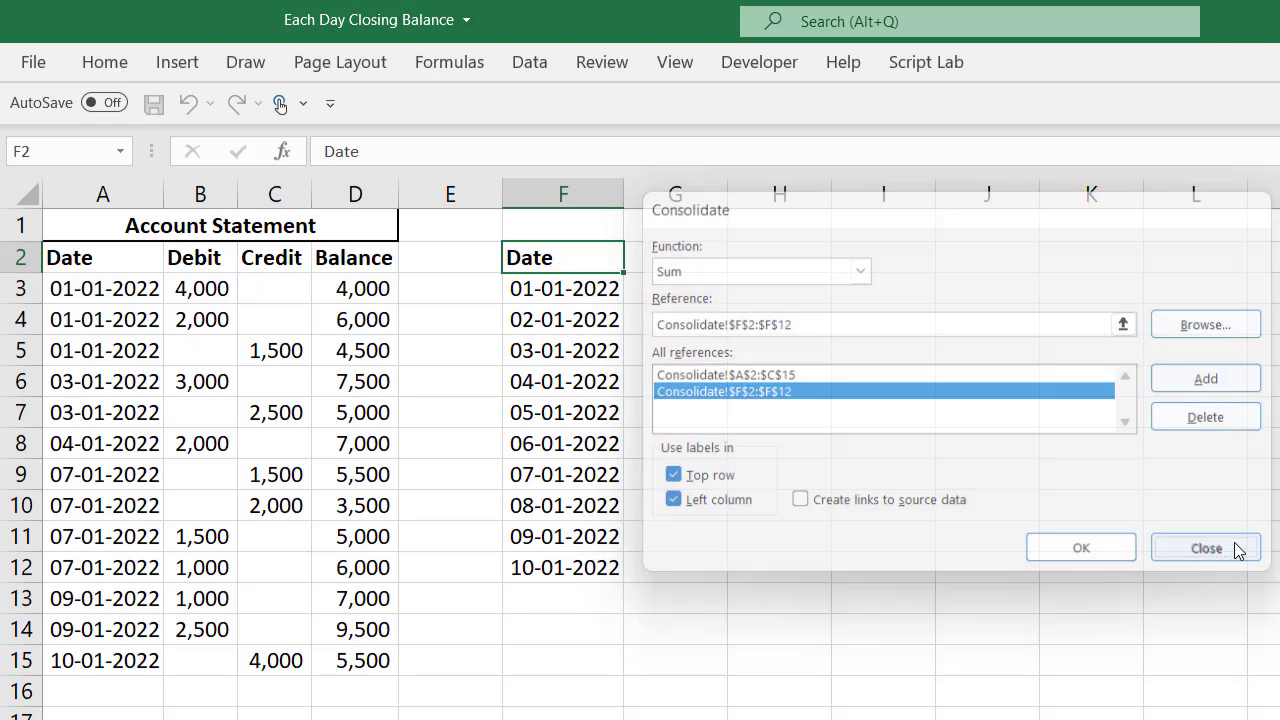
Consolidate the two stored references into H2 with the Sum function and both label options
{"action": "left_click", "coordinate": [796, 271]}
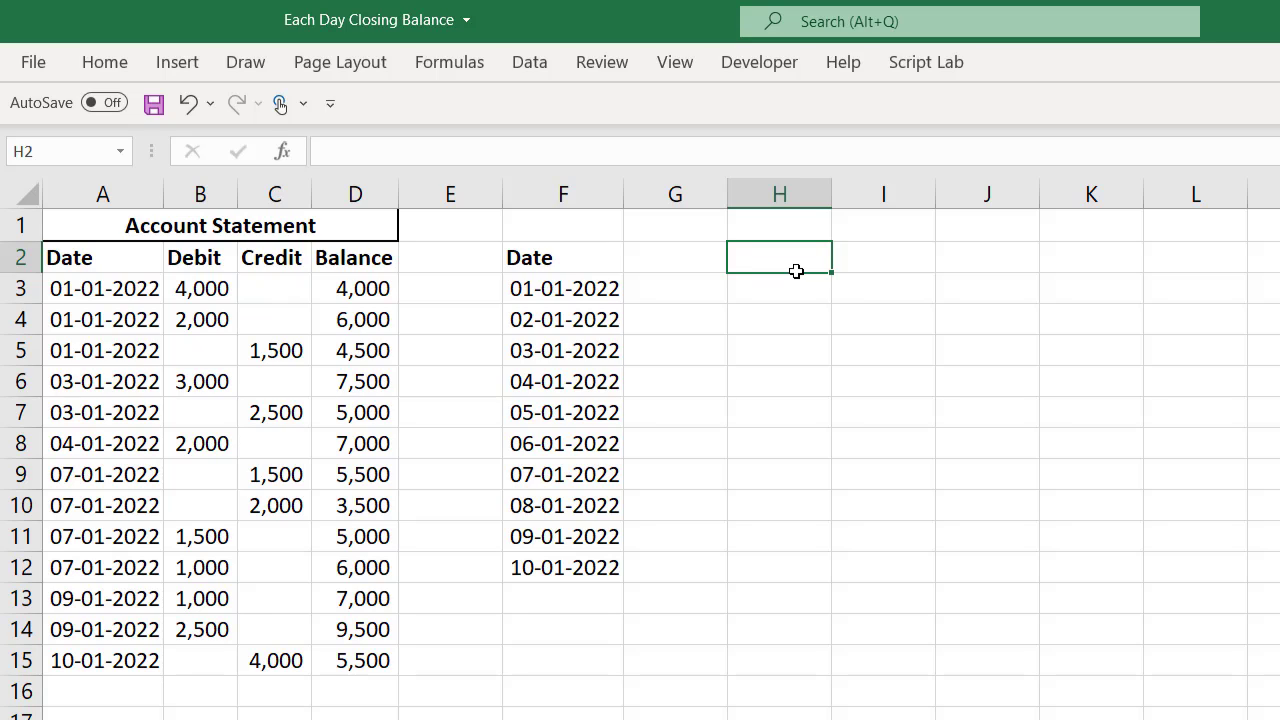
{"action": "left_click", "coordinate": [543, 70]}
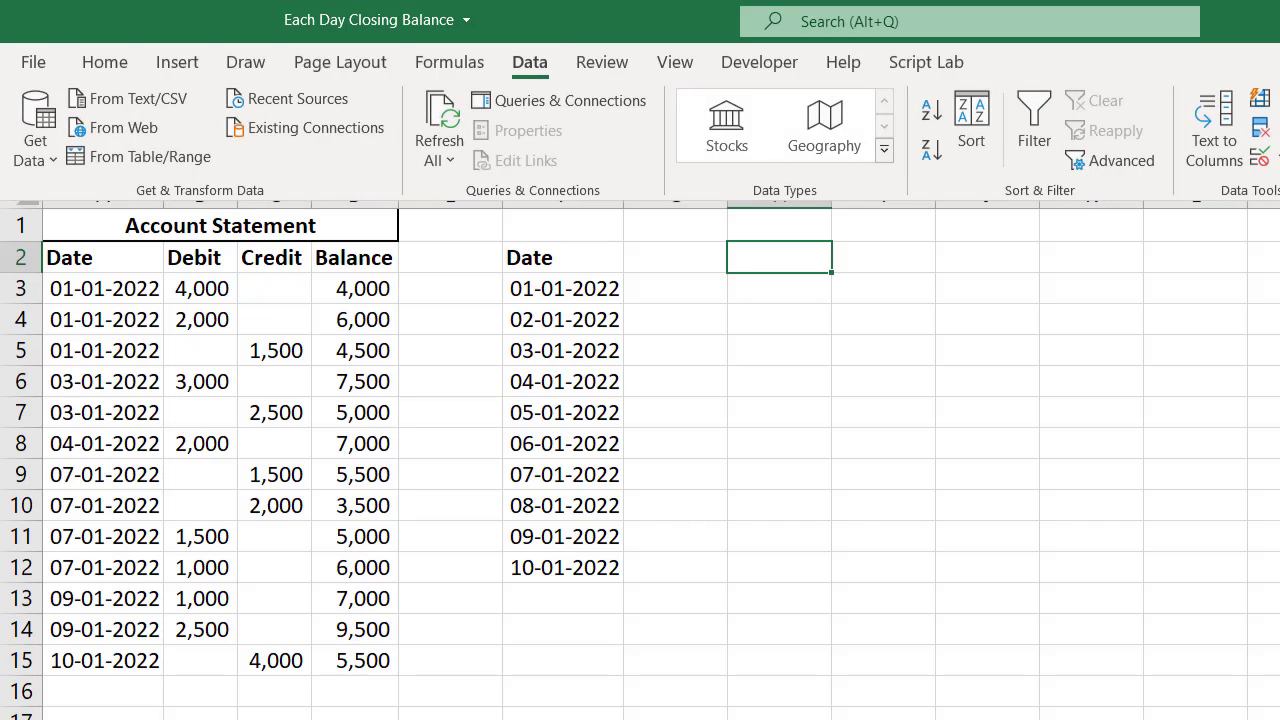
{"action": "left_click", "coordinate": [1272, 128]}
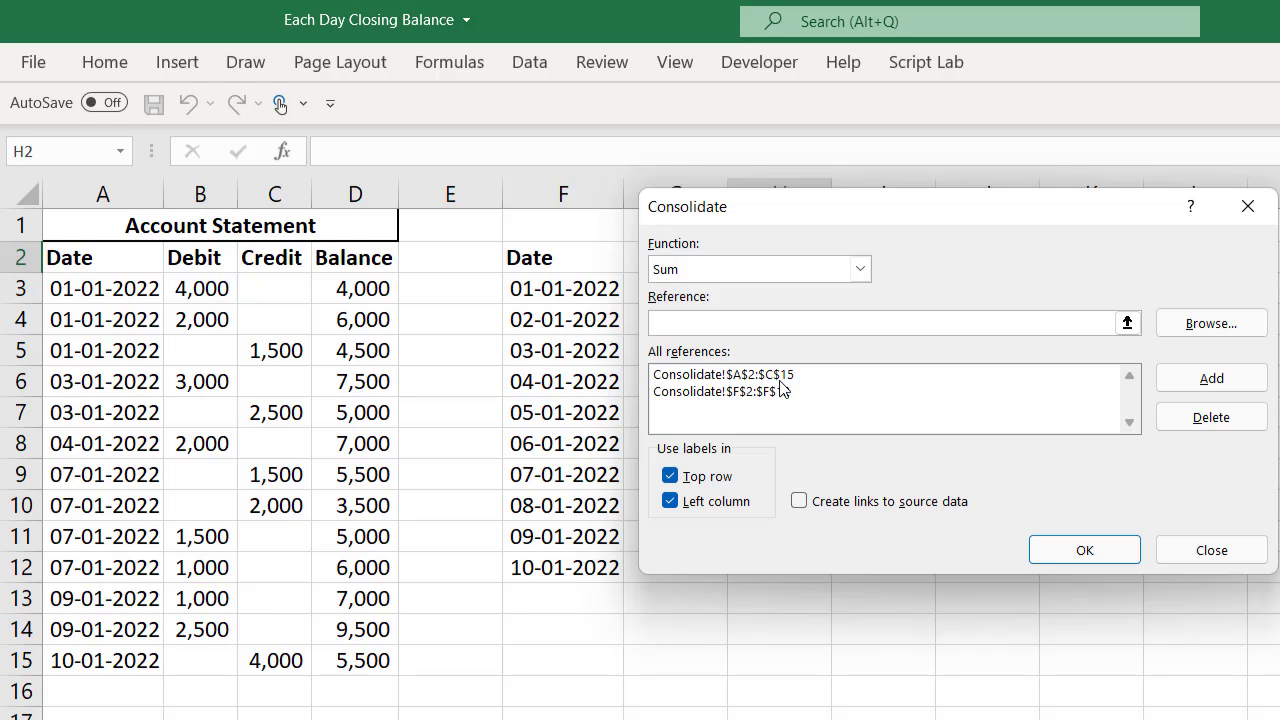
{"action": "left_click", "coordinate": [1058, 553]}
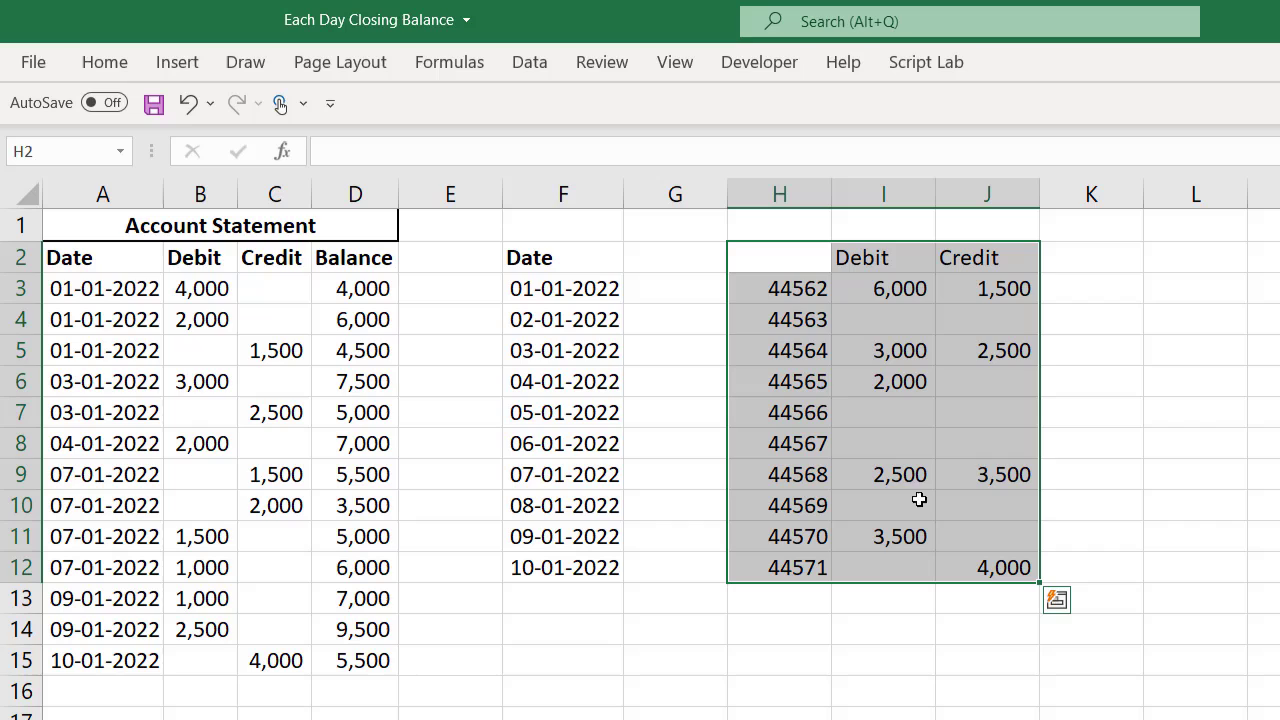
Format the consolidated date serials in H3:H12 as Short Date
{"action": "left_click", "coordinate": [784, 287]}
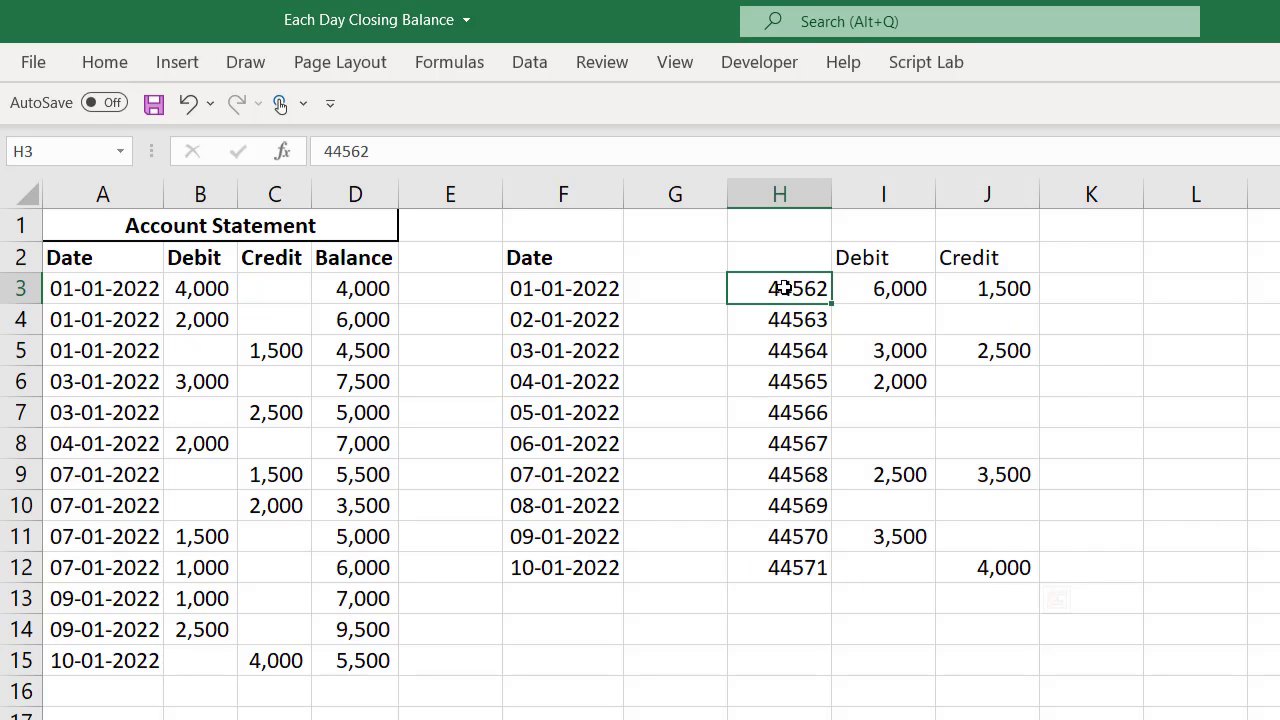
{"action": "left_click_drag", "start_coordinate": [784, 288], "coordinate": [810, 567]}
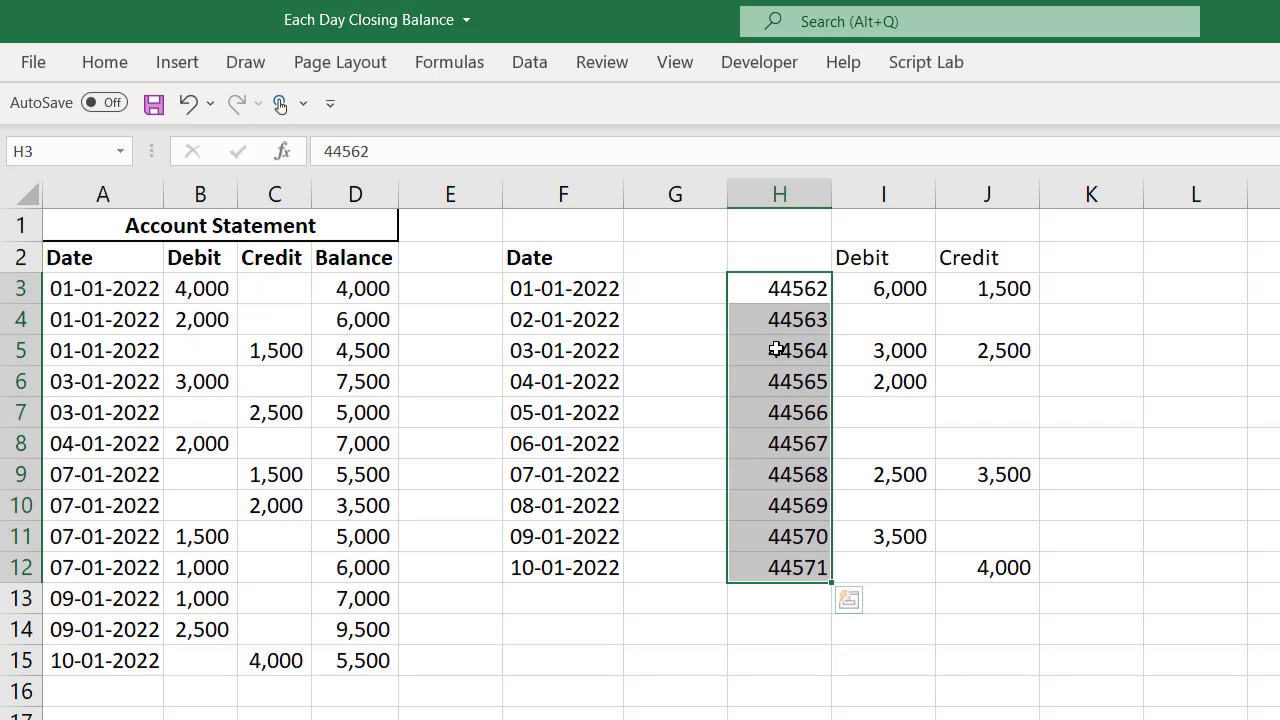
{"action": "left_click", "coordinate": [118, 64]}
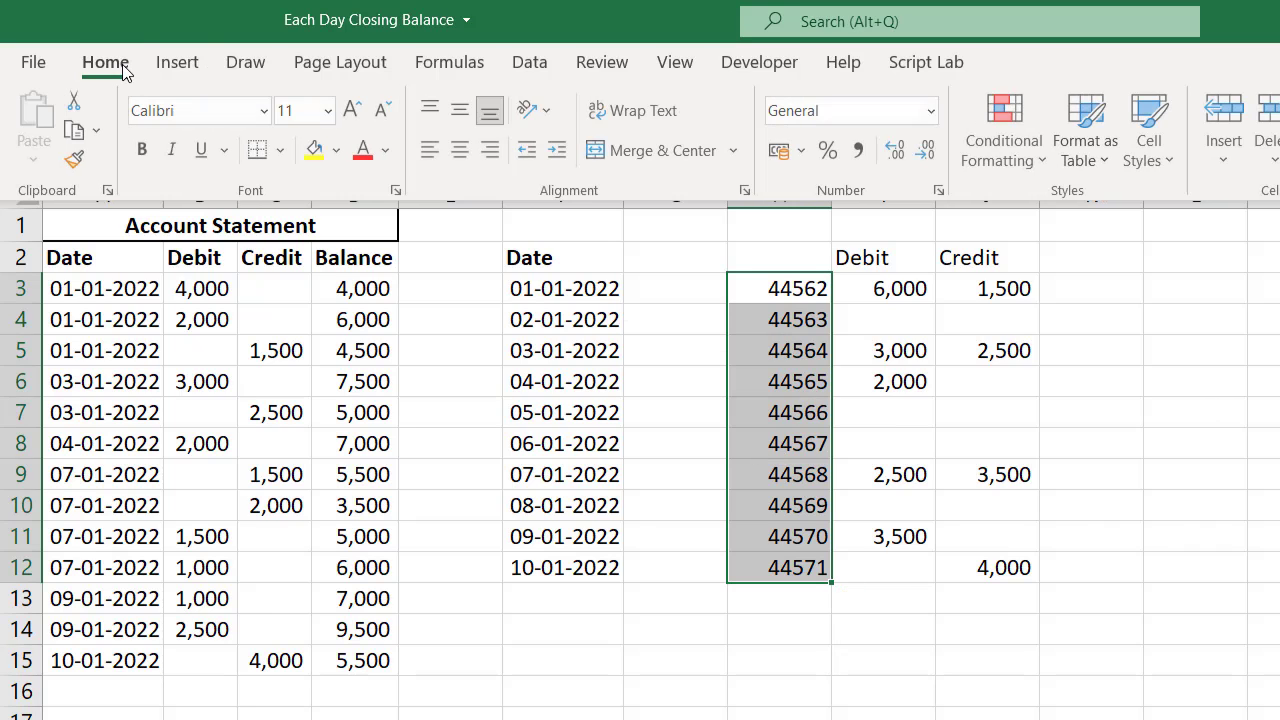
{"action": "left_click", "coordinate": [930, 112]}
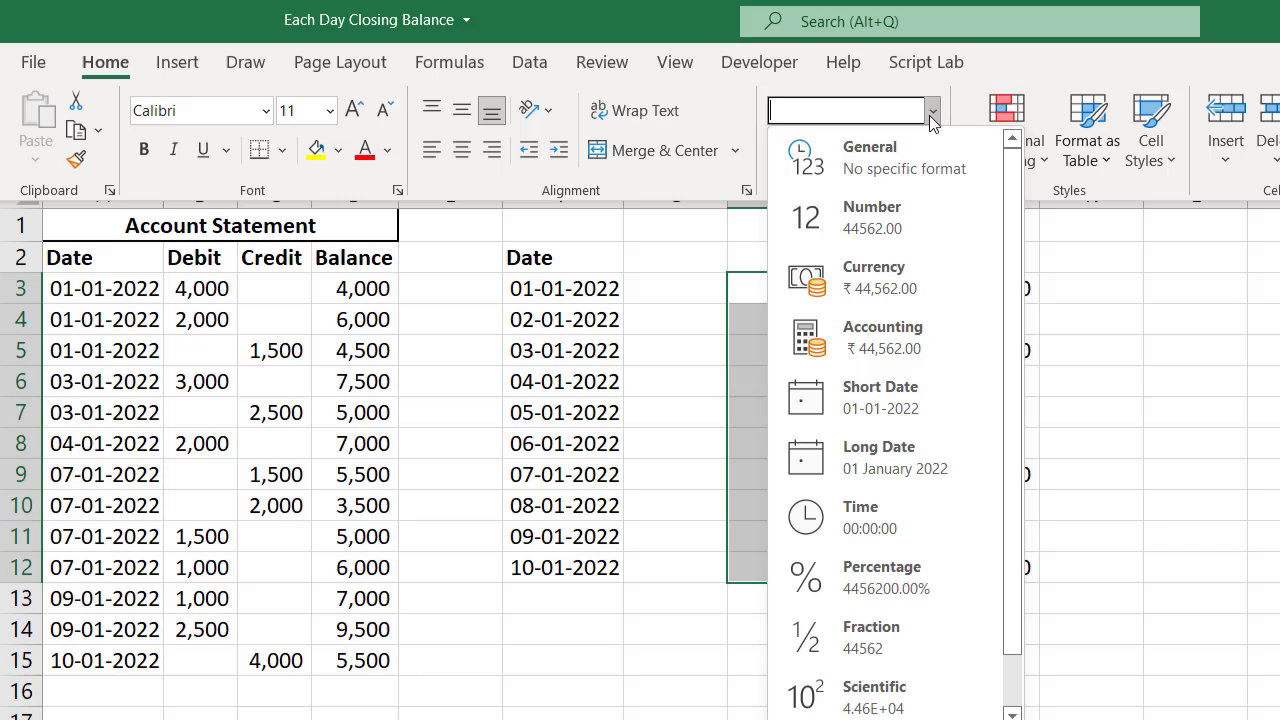
{"action": "left_click", "coordinate": [933, 401]}
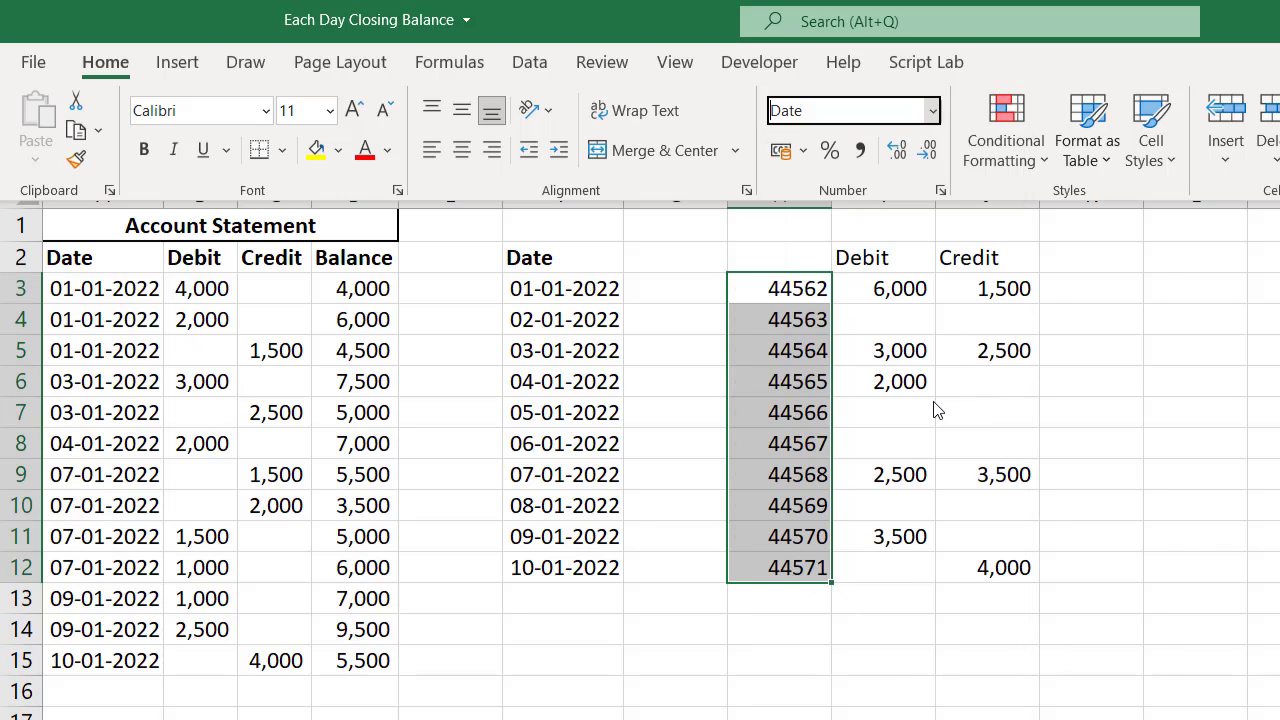
Examine the consolidated table's date column, its Debit and Credit headings, and the first day's debit total
{"action": "left_click", "coordinate": [812, 259]}
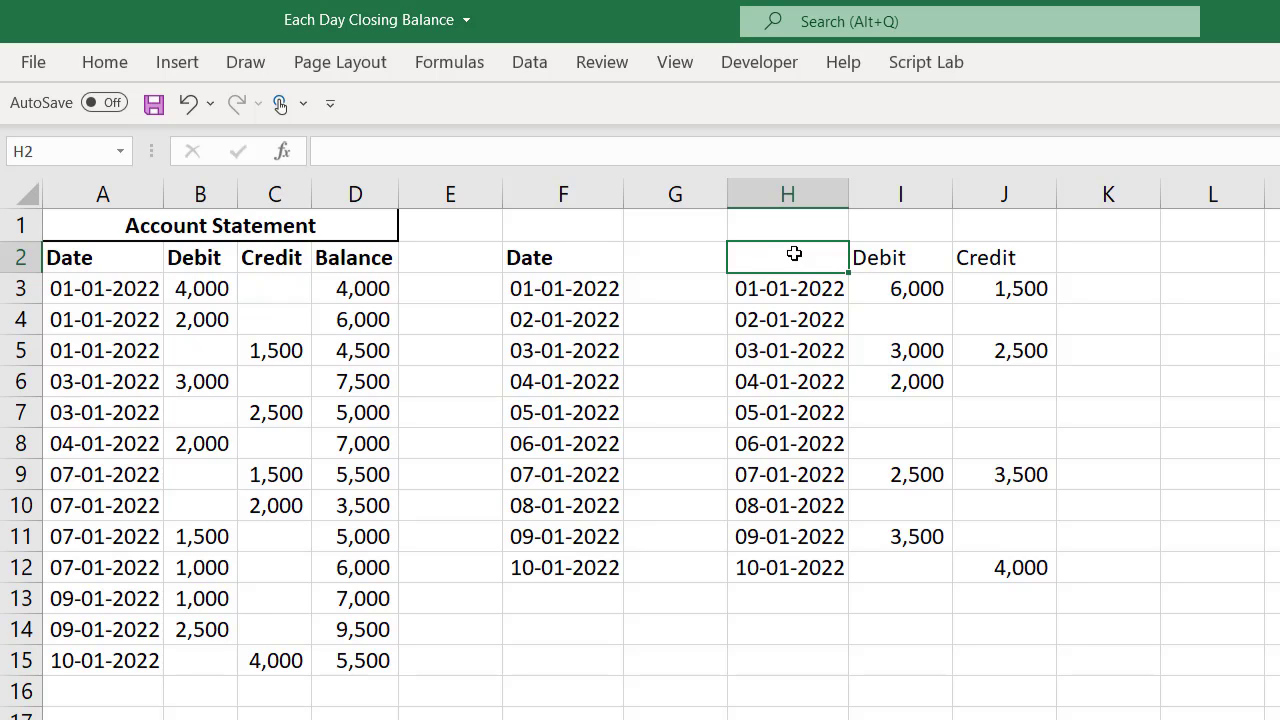
{"action": "left_click", "coordinate": [801, 294]}
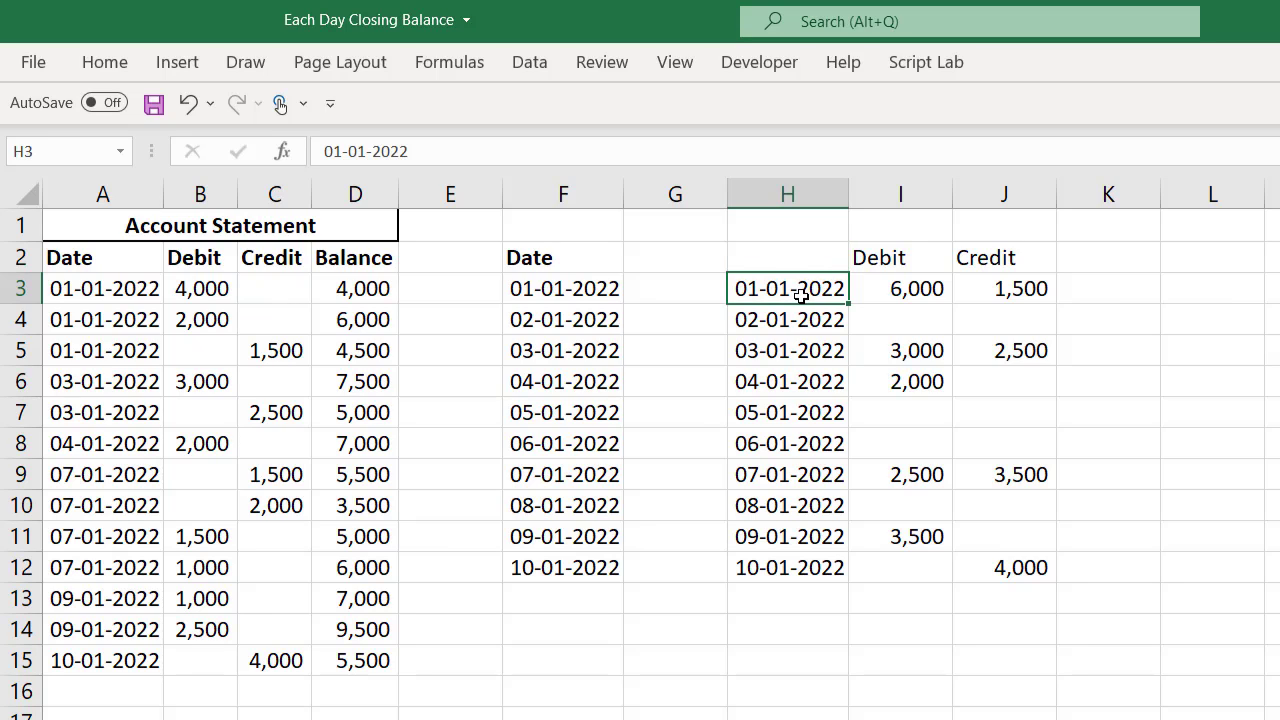
{"action": "left_click_drag", "start_coordinate": [803, 294], "coordinate": [833, 560]}
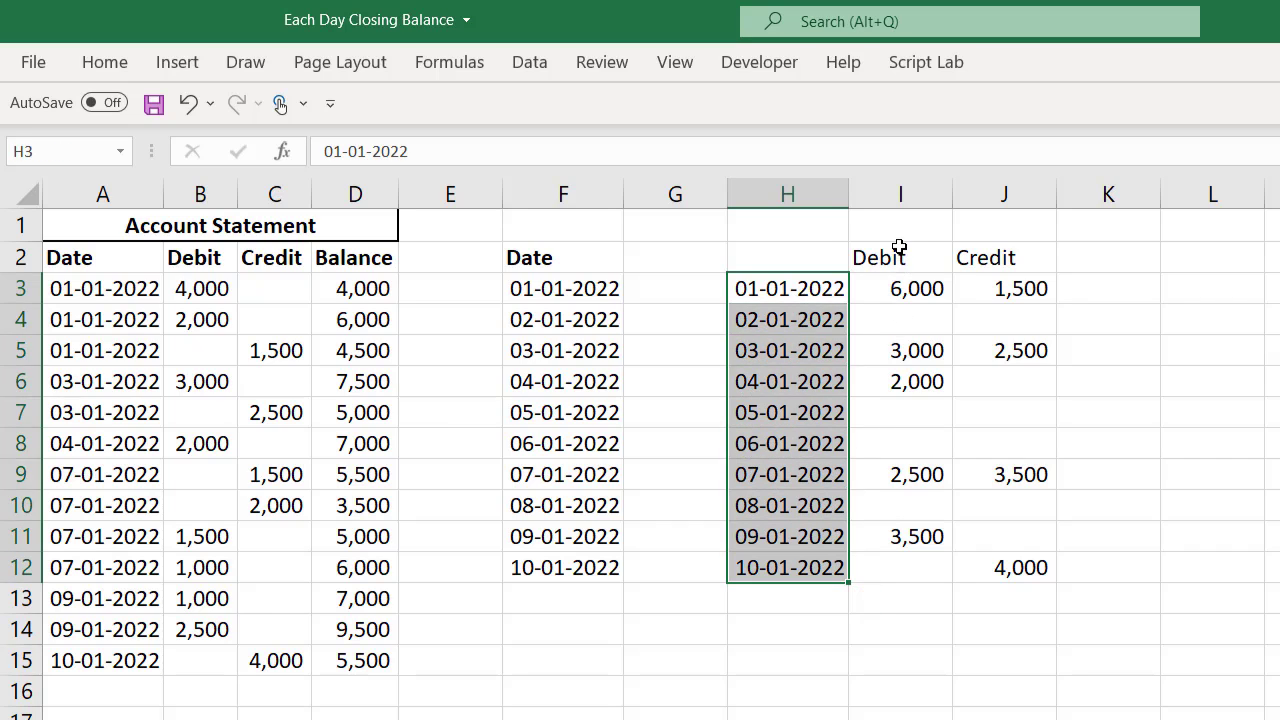
{"action": "left_click_drag", "start_coordinate": [897, 250], "coordinate": [1012, 246]}
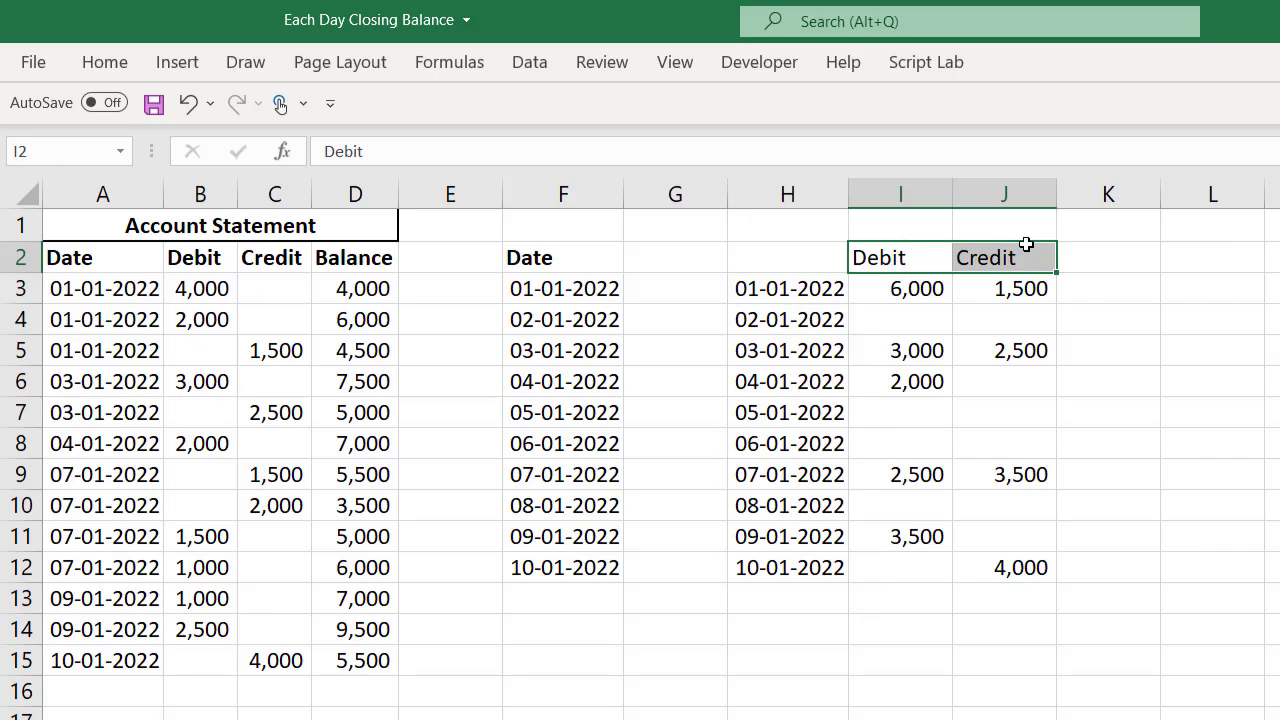
{"action": "left_click", "coordinate": [810, 292]}
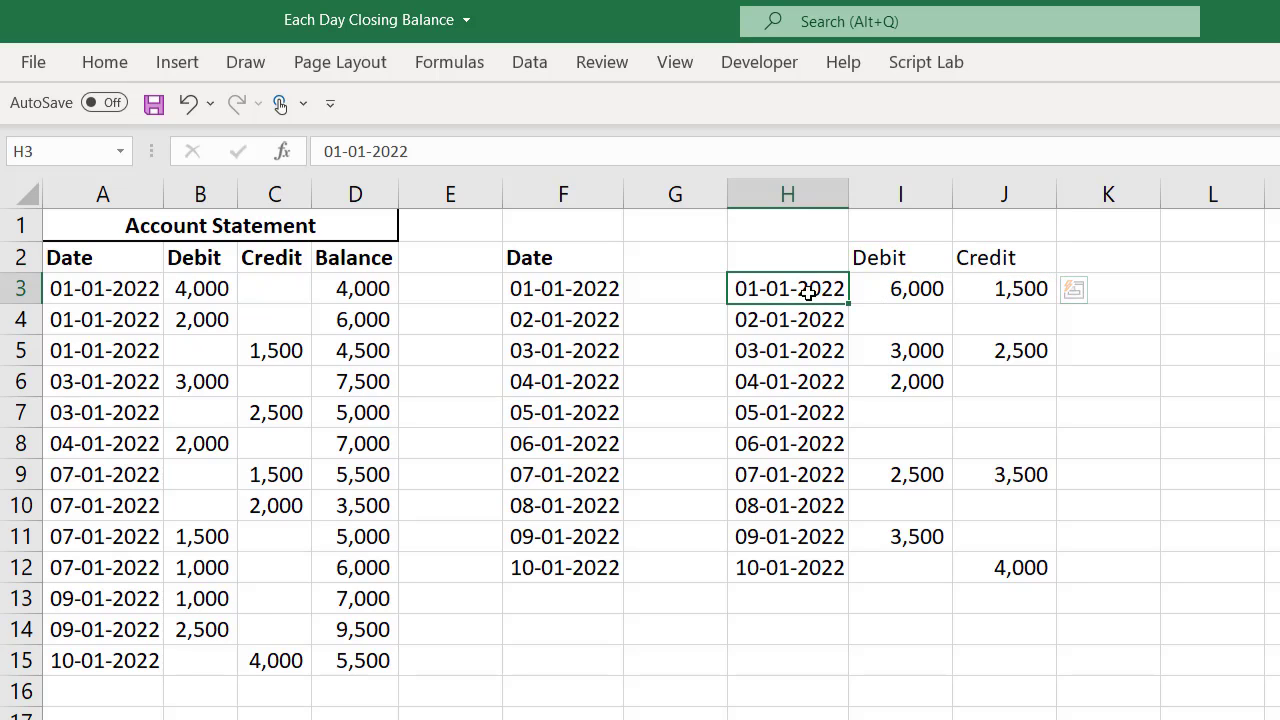
{"action": "left_click", "coordinate": [897, 250]}
{"action": "left_click", "coordinate": [876, 295]}
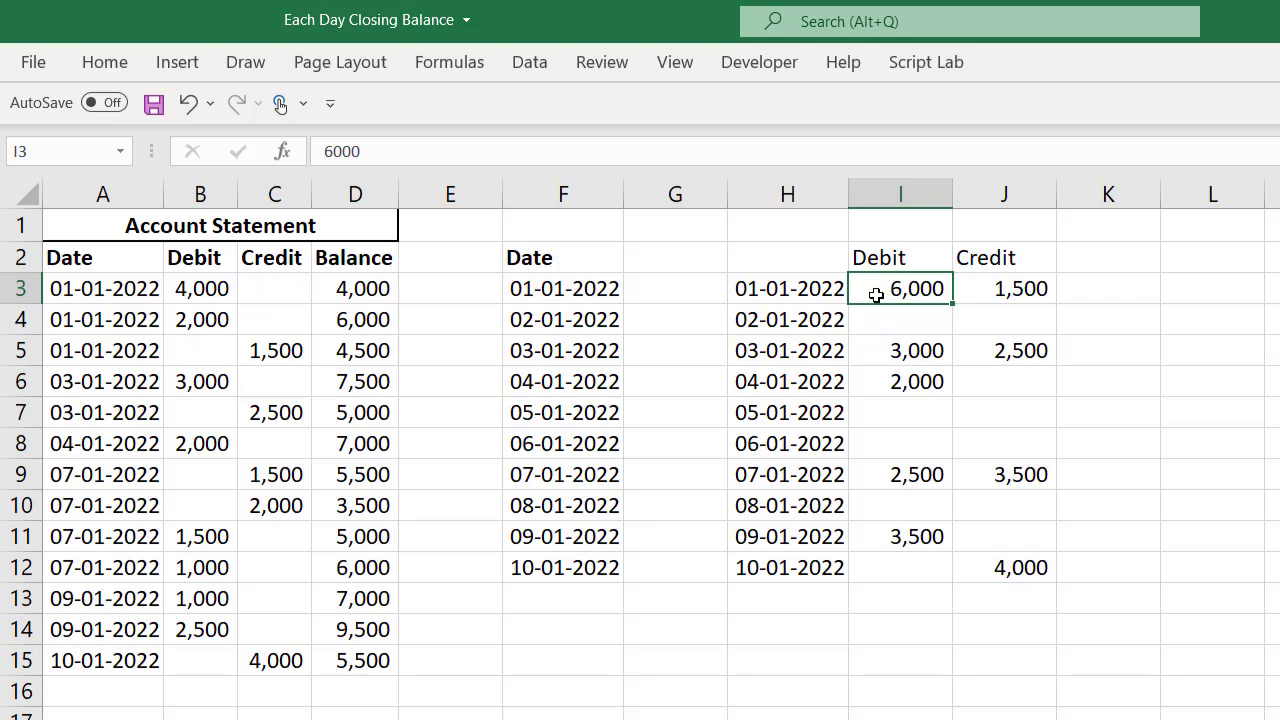
{"action": "left_click", "coordinate": [812, 264]}
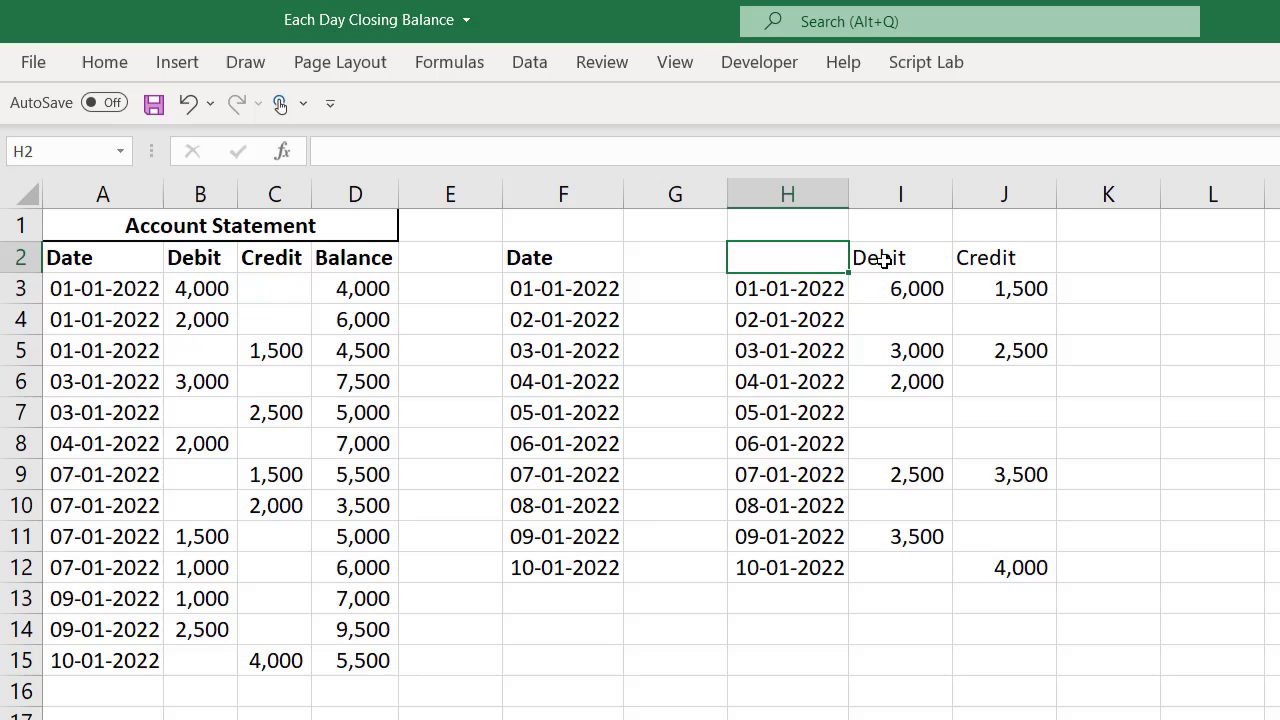
Add the heading Clo.Bal. in K2, beside the consolidated Credit column
{"action": "left_click", "coordinate": [1090, 253]}
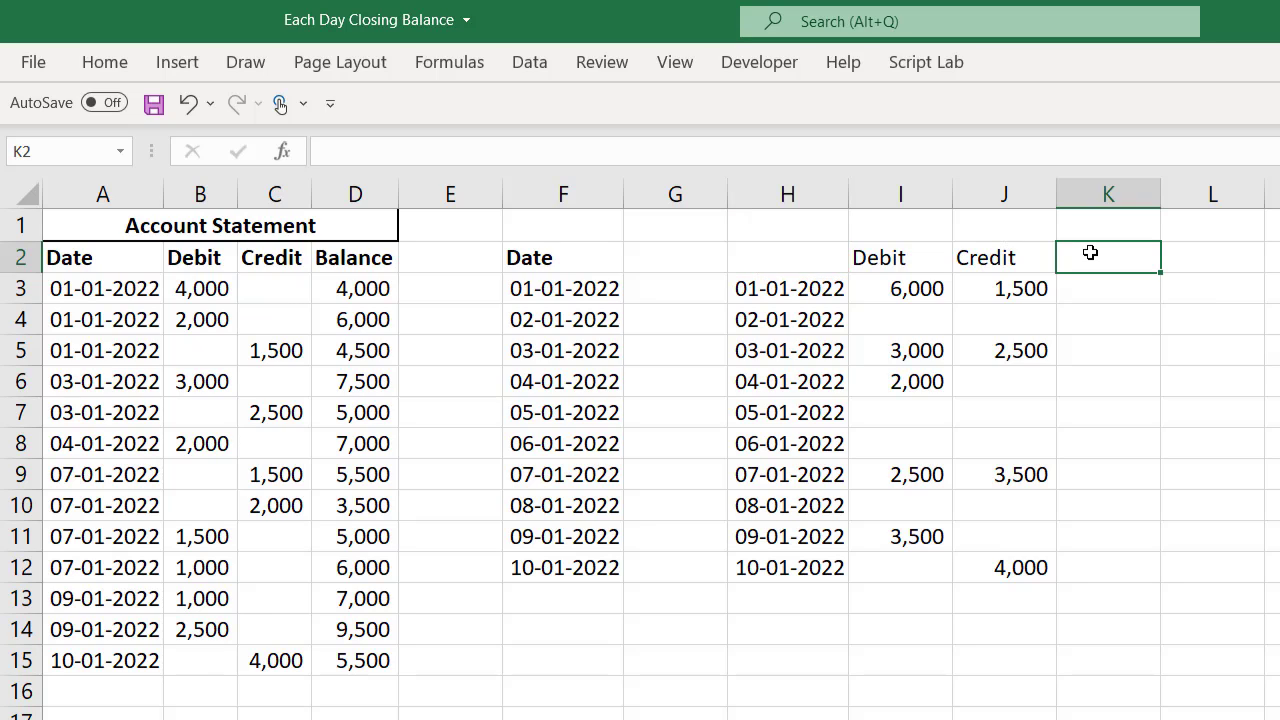
{"action": "type", "text": "Clo.Bal."}
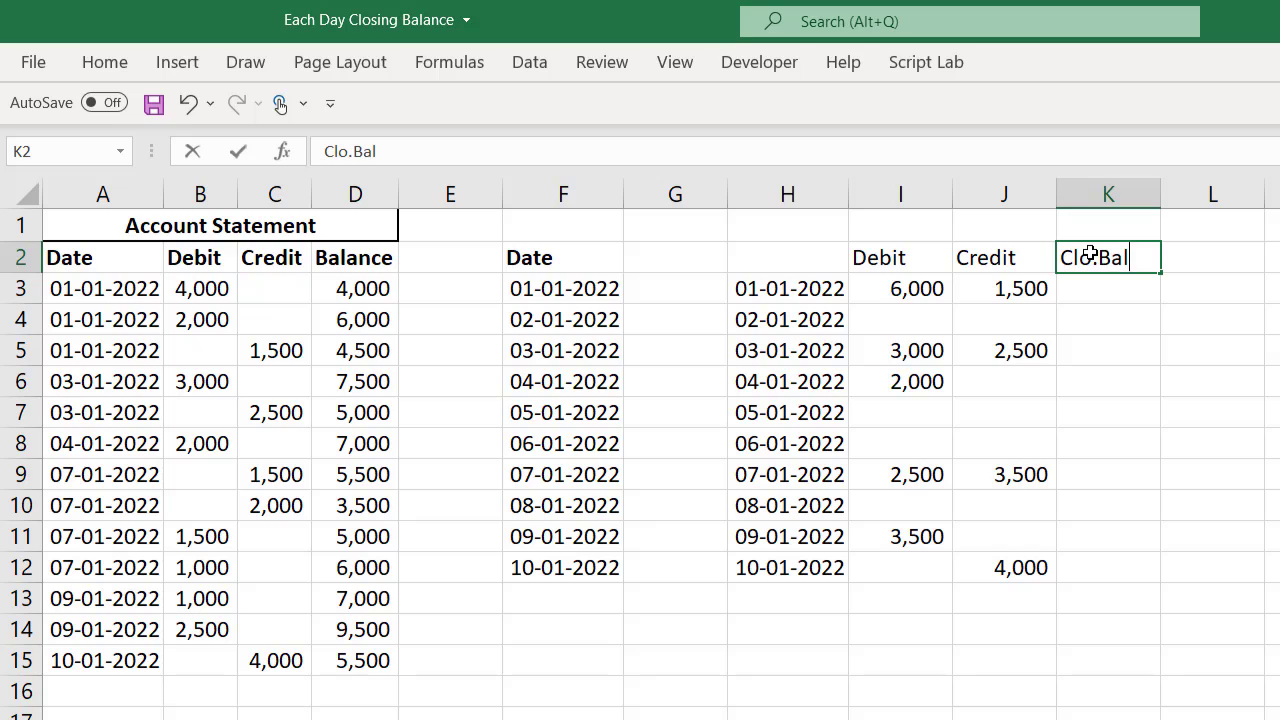
{"action": "key", "text": "Return"}
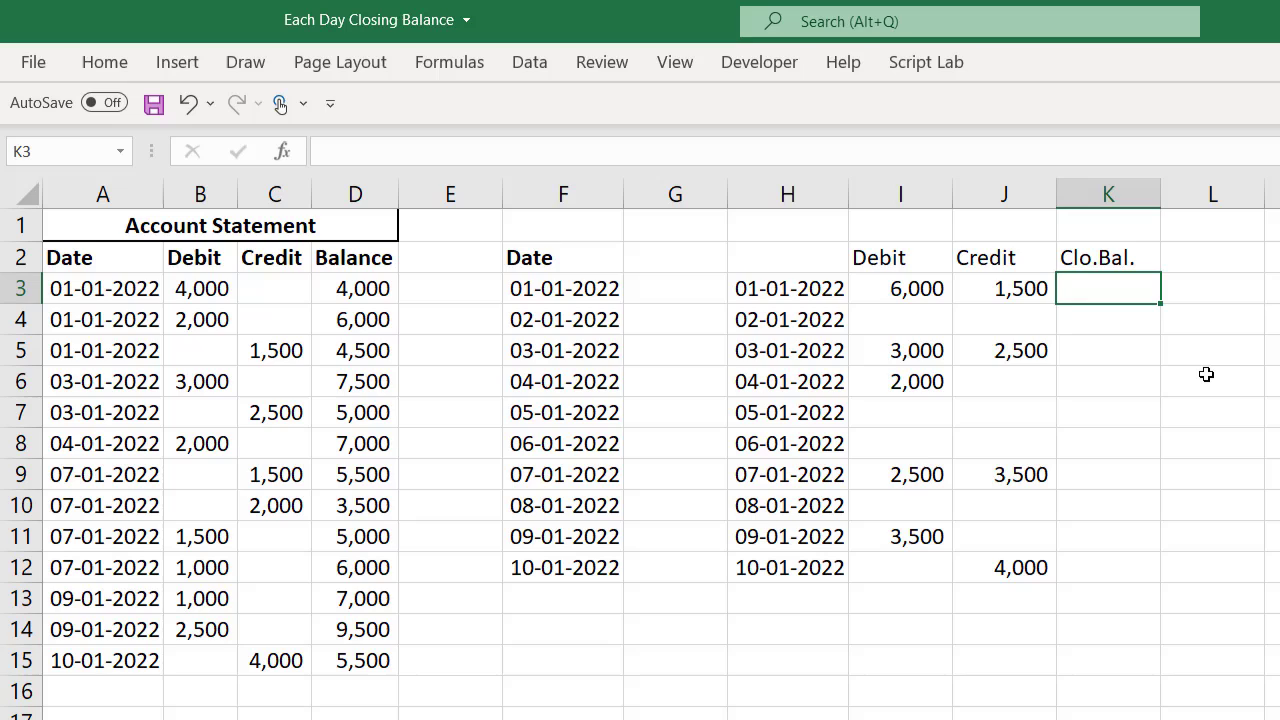
Calculate the first day's closing balance in K3 as debit minus credit with =I3-J3
{"action": "type", "text": "="}
{"action": "key", "text": "Left"}
{"action": "key", "text": "Left"}
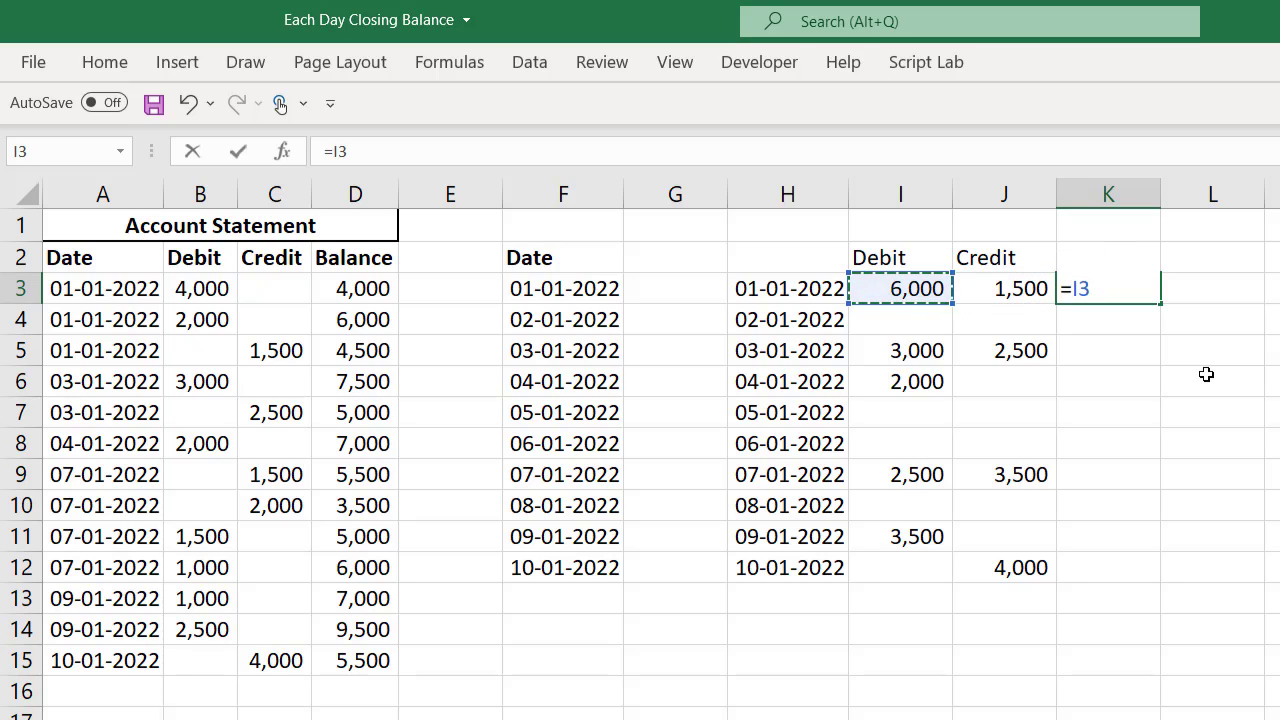
{"action": "type", "text": "-"}
{"action": "key", "text": "Left"}
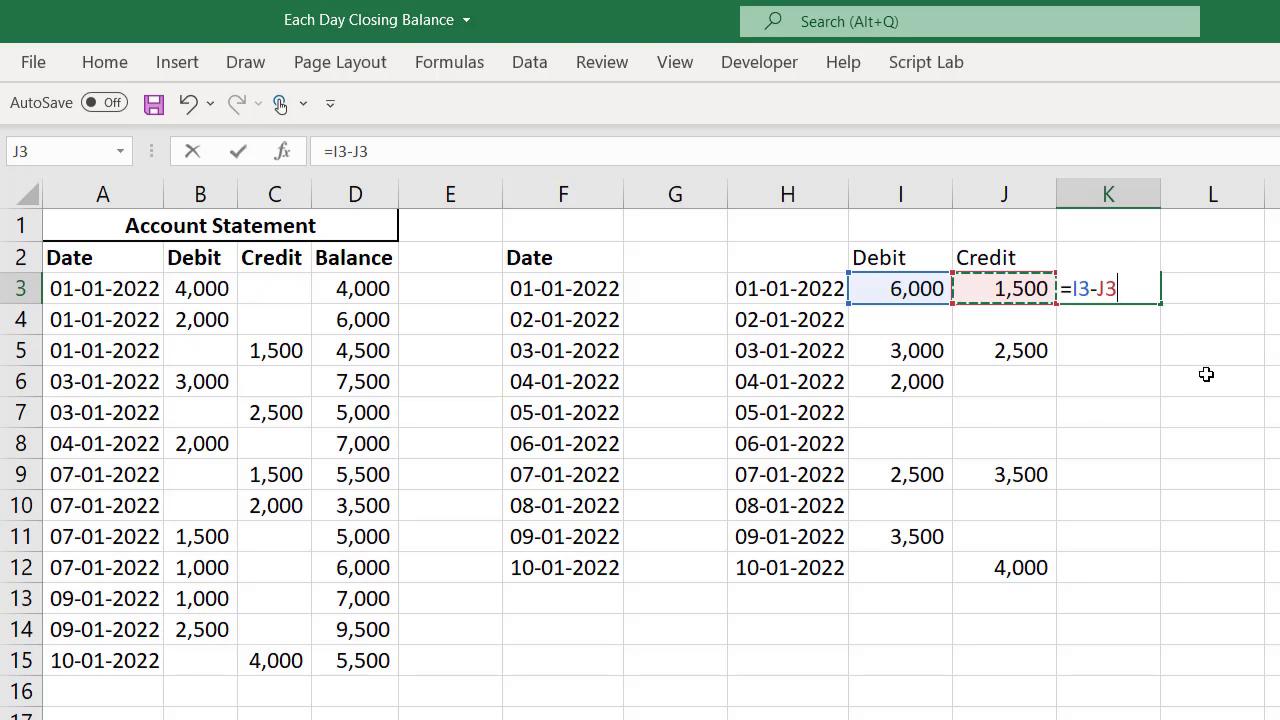
{"action": "key", "text": "Return"}
Enter the running balance formula =K3+I4-J4 in K4 and fill it down to K12
{"action": "type", "text": "="}
{"action": "key", "text": "Up"}
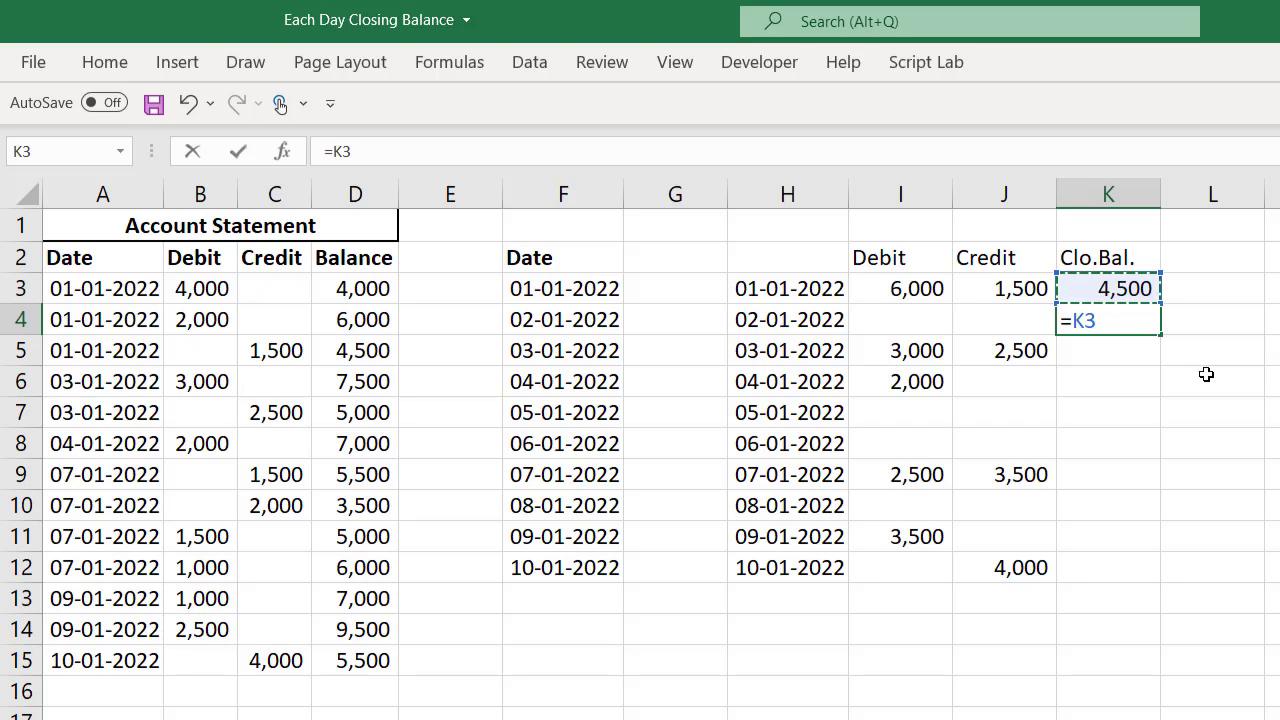
{"action": "type", "text": "+"}
{"action": "key", "text": "Left"}
{"action": "key", "text": "Left"}
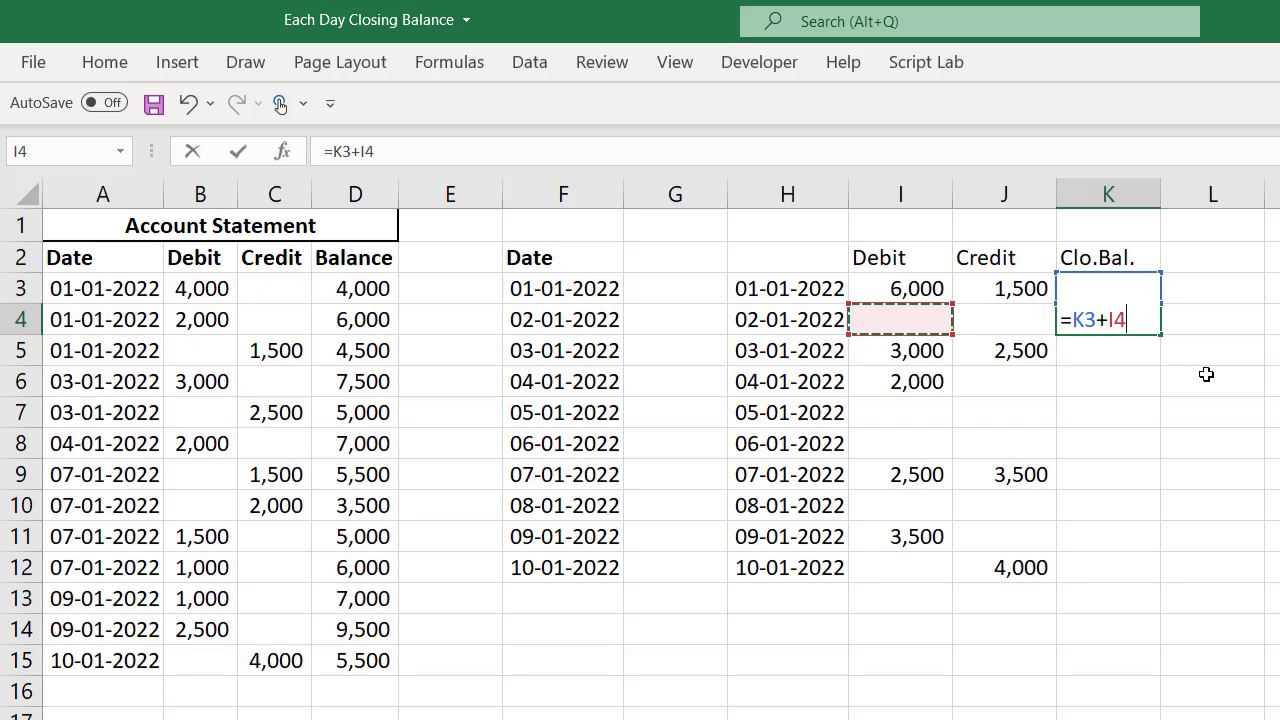
{"action": "type", "text": "-"}
{"action": "key", "text": "Left"}
{"action": "key", "text": "Return"}
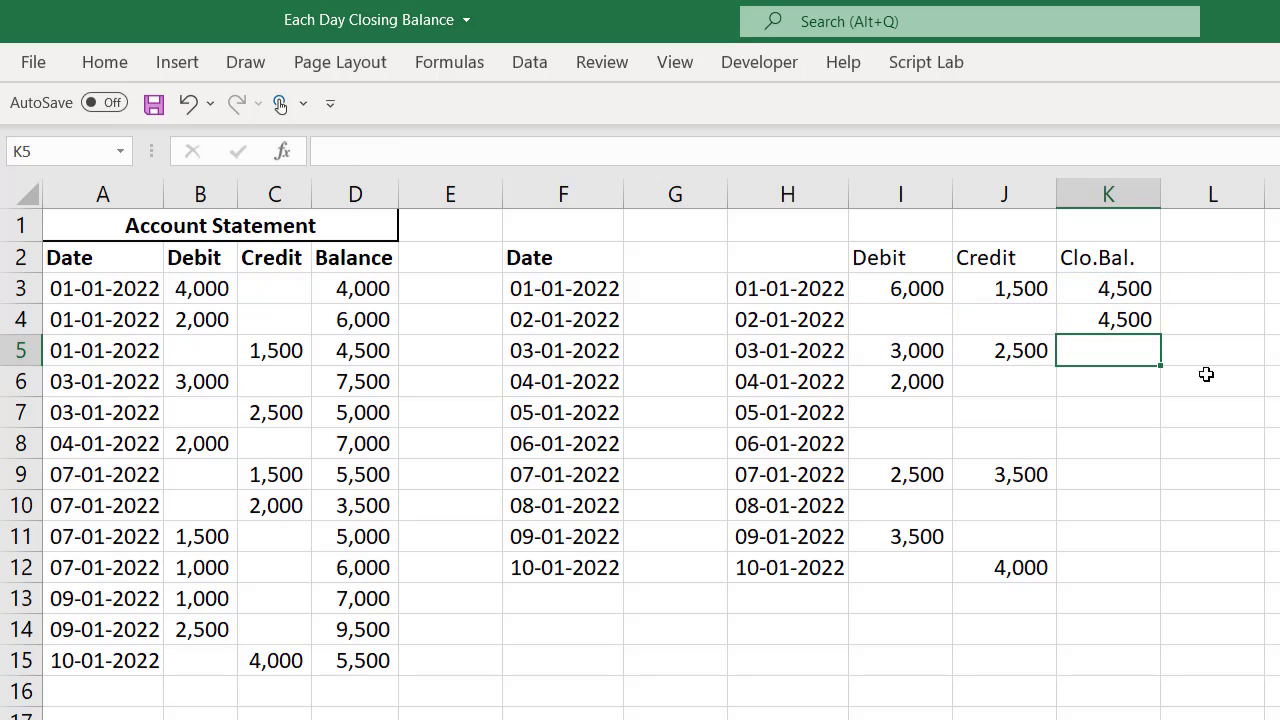
{"action": "left_click", "coordinate": [1155, 316]}
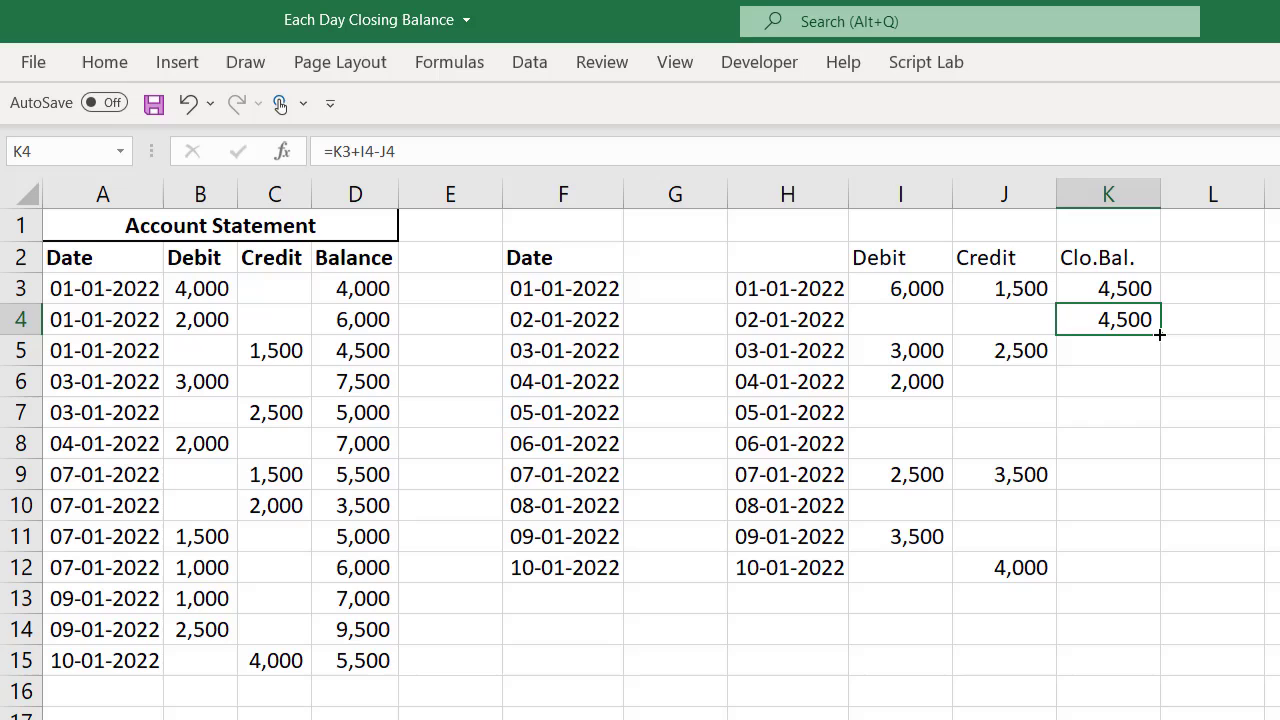
{"action": "left_click_drag", "start_coordinate": [1159, 335], "coordinate": [1146, 591]}
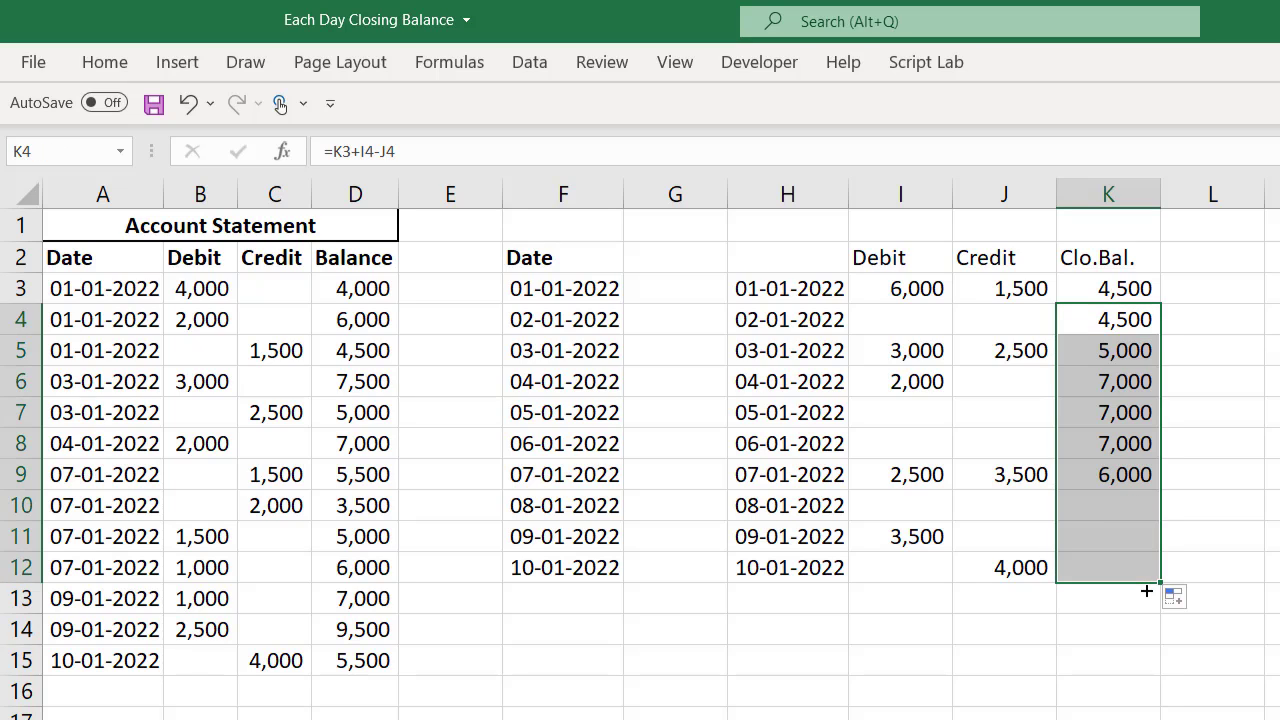
Enter the heading Date in H2 and make the whole heading row H2:K2 bold
{"action": "left_click", "coordinate": [825, 284]}
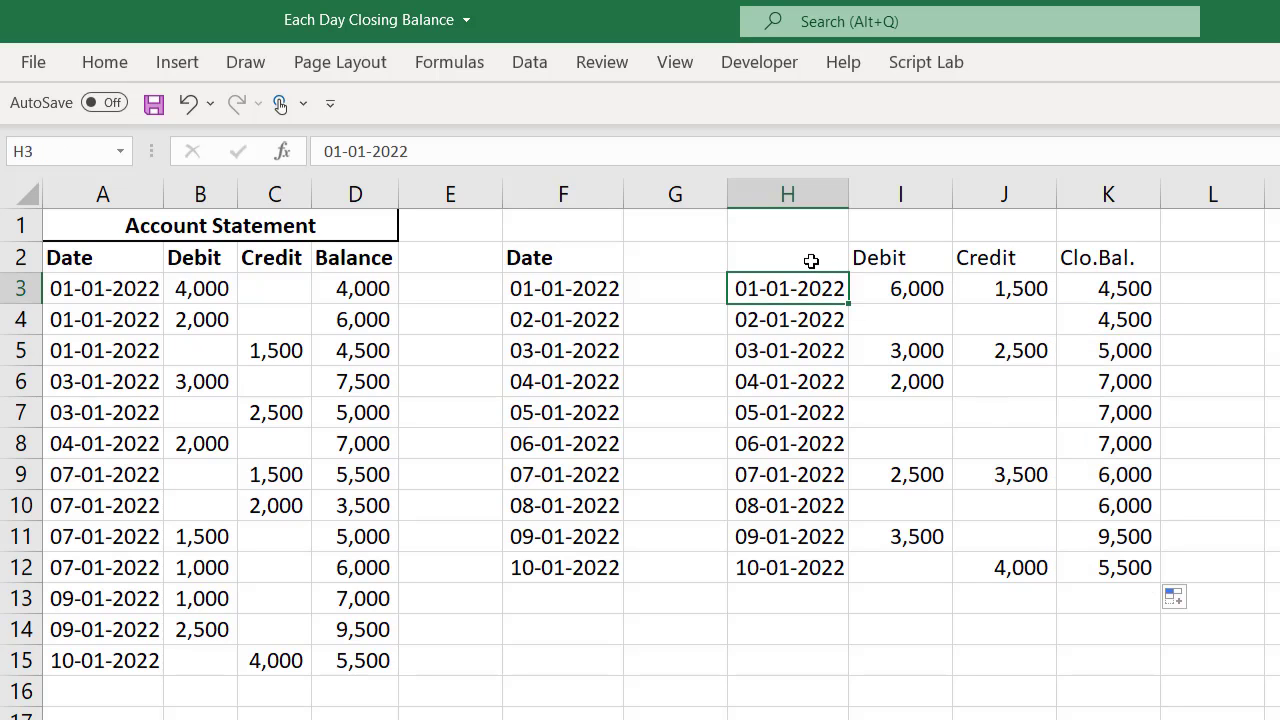
{"action": "left_click", "coordinate": [811, 261]}
{"action": "type", "text": "Date"}
{"action": "key", "text": "Return"}
{"action": "left_click", "coordinate": [811, 261]}
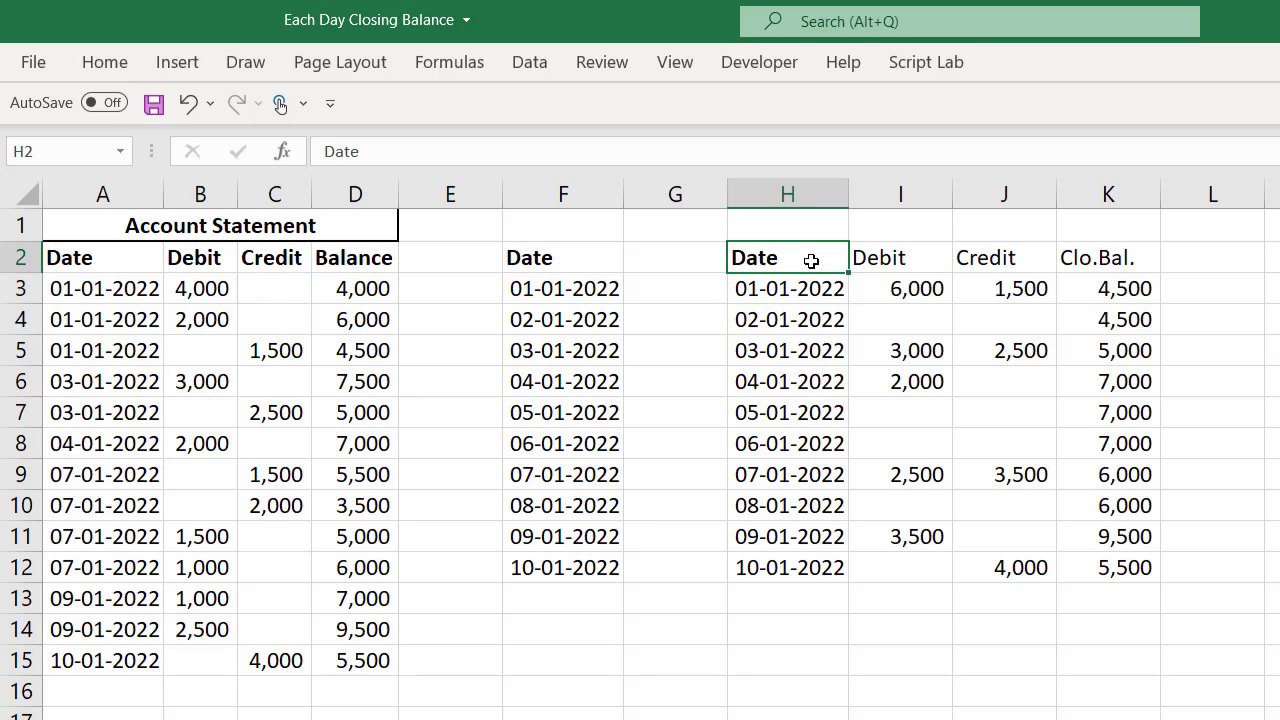
{"action": "key", "text": "ctrl+shift+Right"}
{"action": "key", "text": "ctrl+b"}
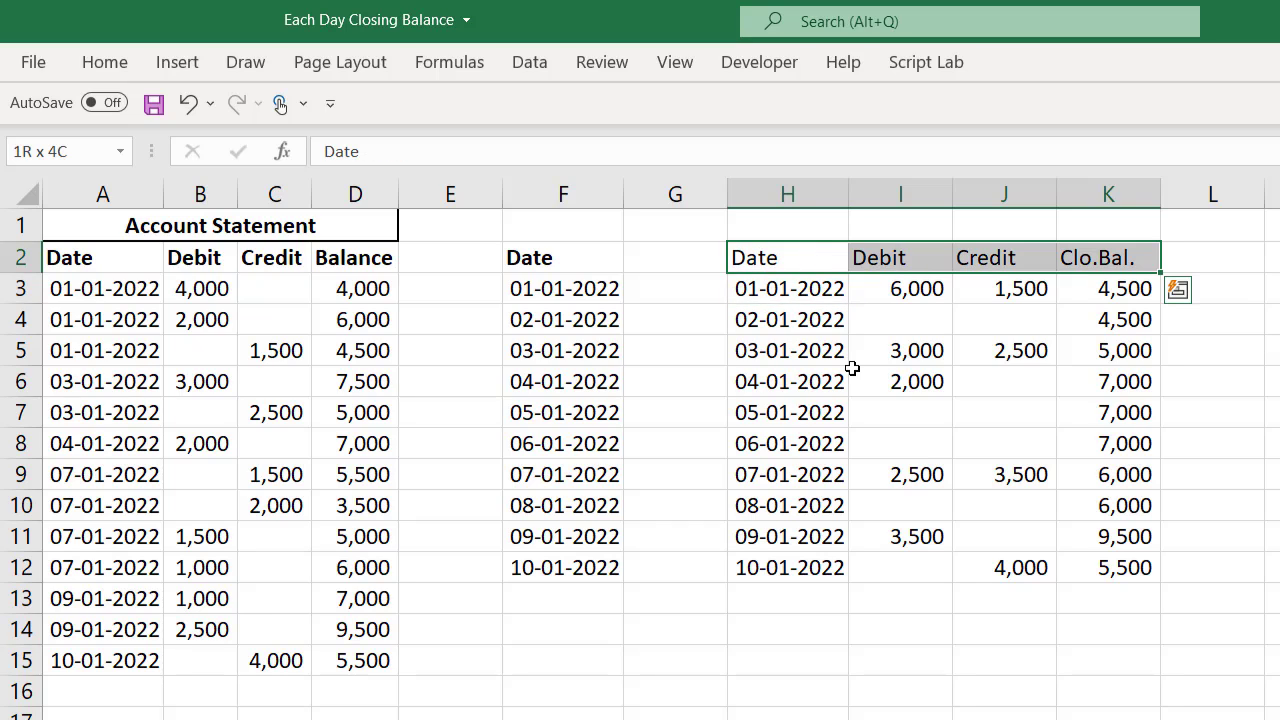
{"action": "key", "text": "ctrl+b"}
{"action": "left_click", "coordinate": [808, 323]}
{"action": "left_click", "coordinate": [877, 377]}
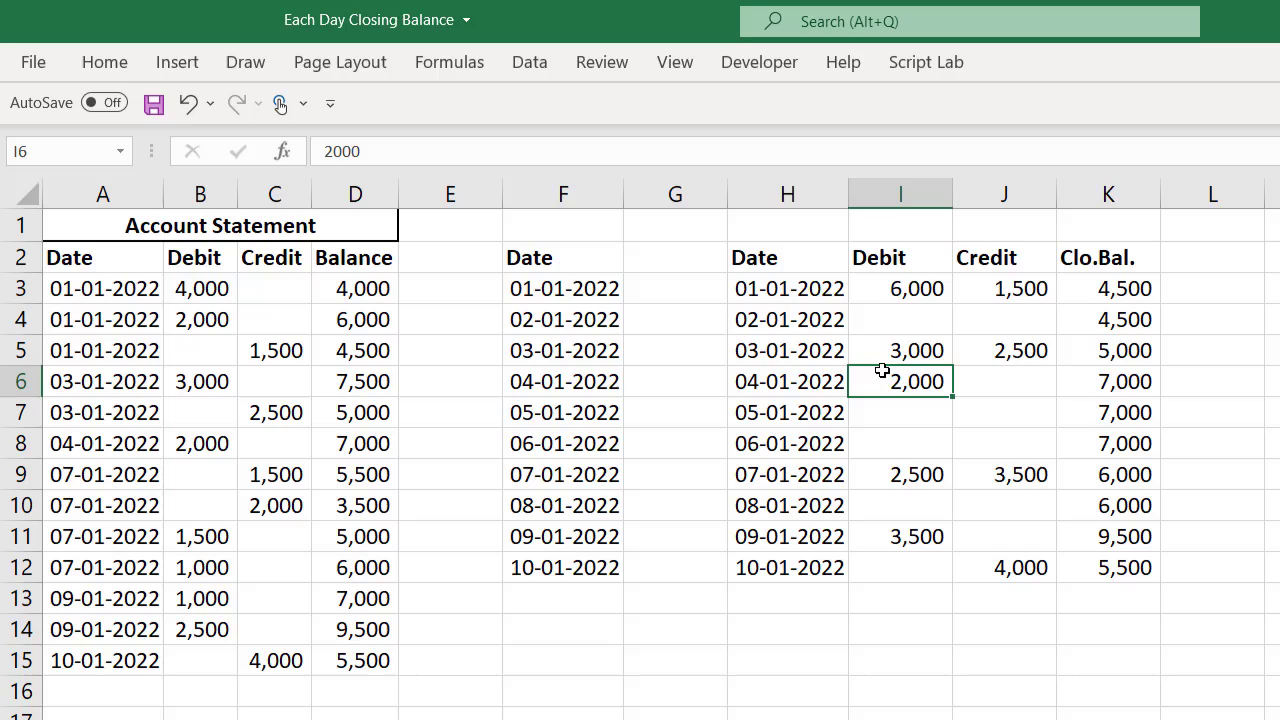
Hide the Debit and Credit columns I and J of the consolidated table
{"action": "left_click_drag", "start_coordinate": [903, 190], "coordinate": [972, 191]}
{"action": "right_click", "coordinate": [975, 191]}
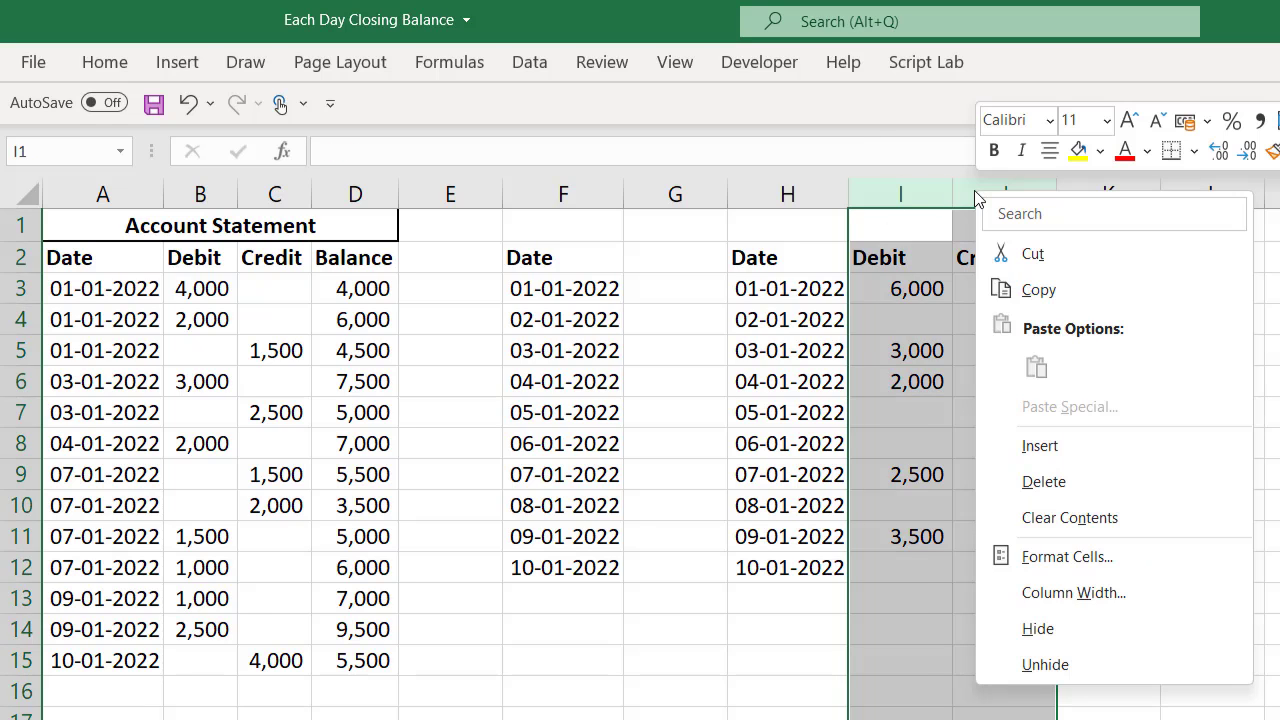
{"action": "left_click", "coordinate": [1035, 628]}
{"action": "left_click", "coordinate": [900, 598]}
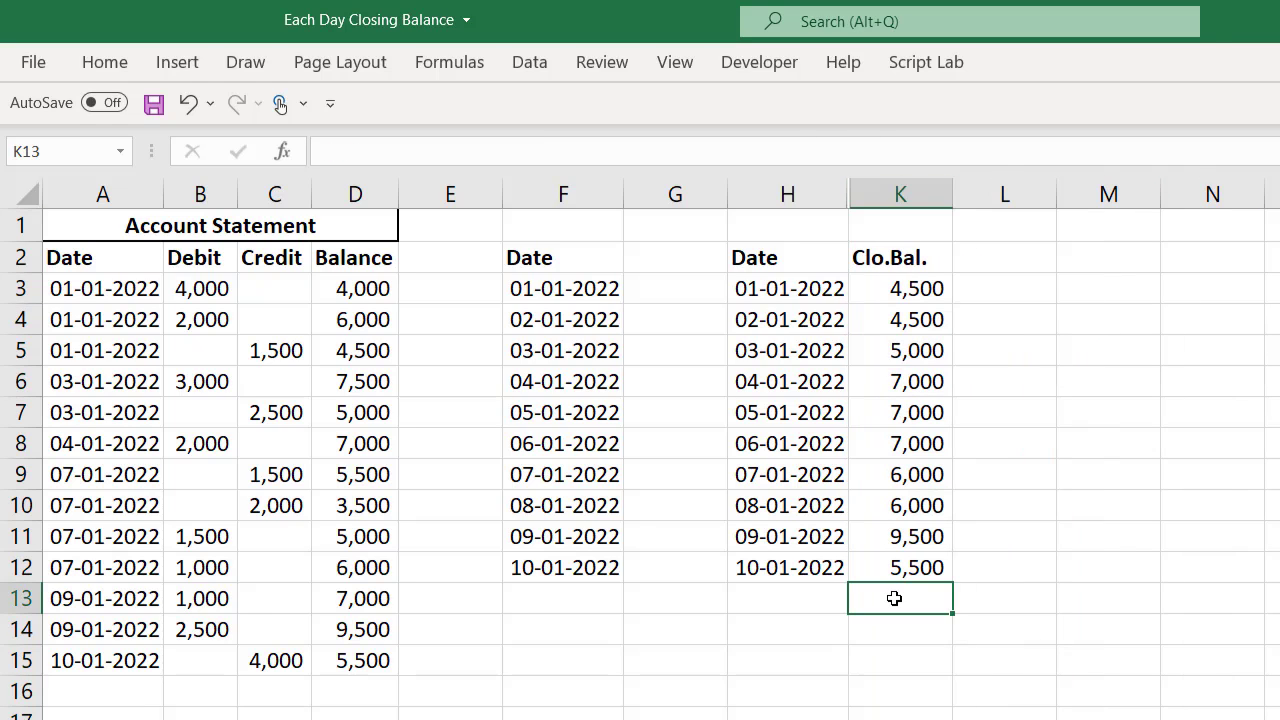
{"action": "left_click", "coordinate": [788, 258]}
{"action": "left_click_drag", "start_coordinate": [873, 289], "coordinate": [914, 571]}
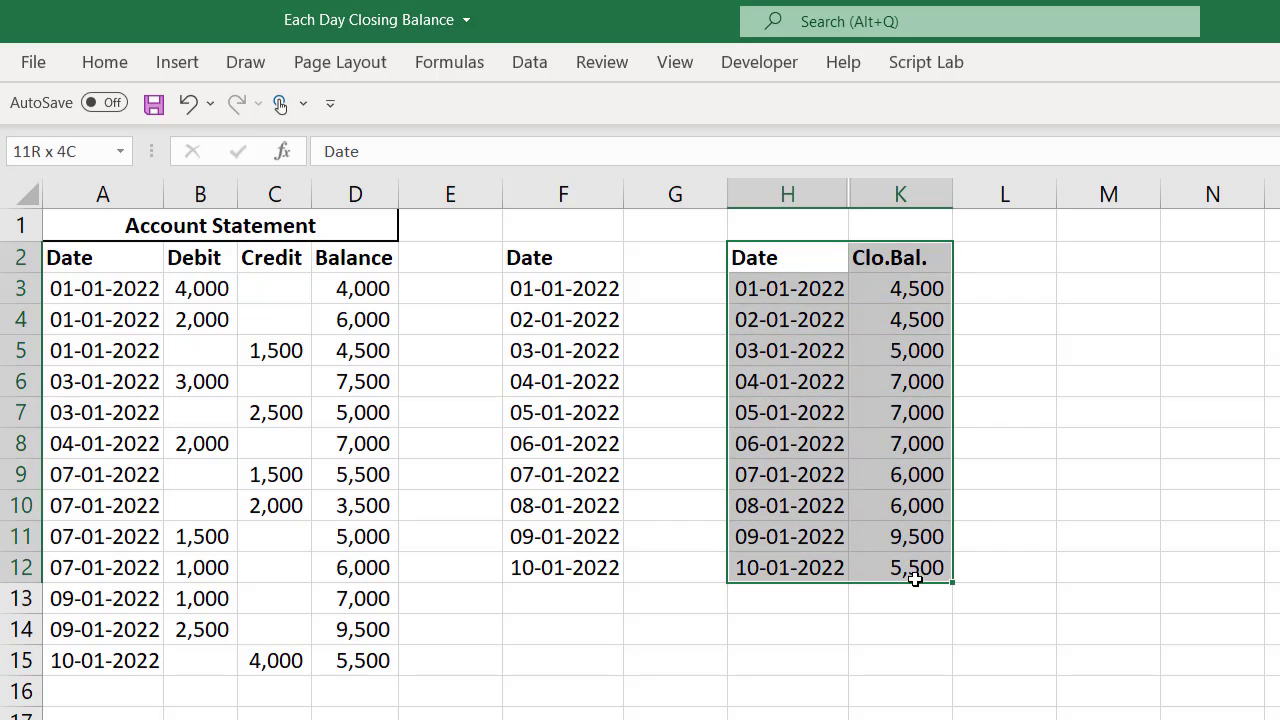
{"action": "left_click", "coordinate": [808, 258]}
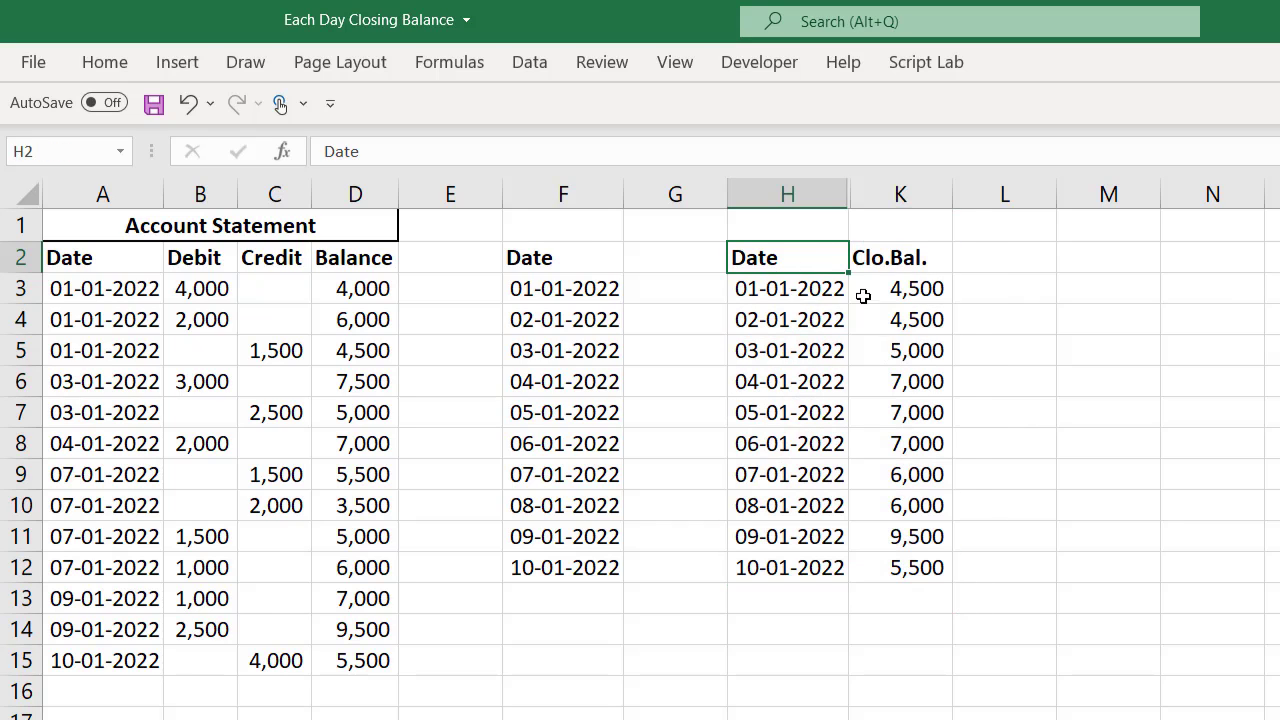